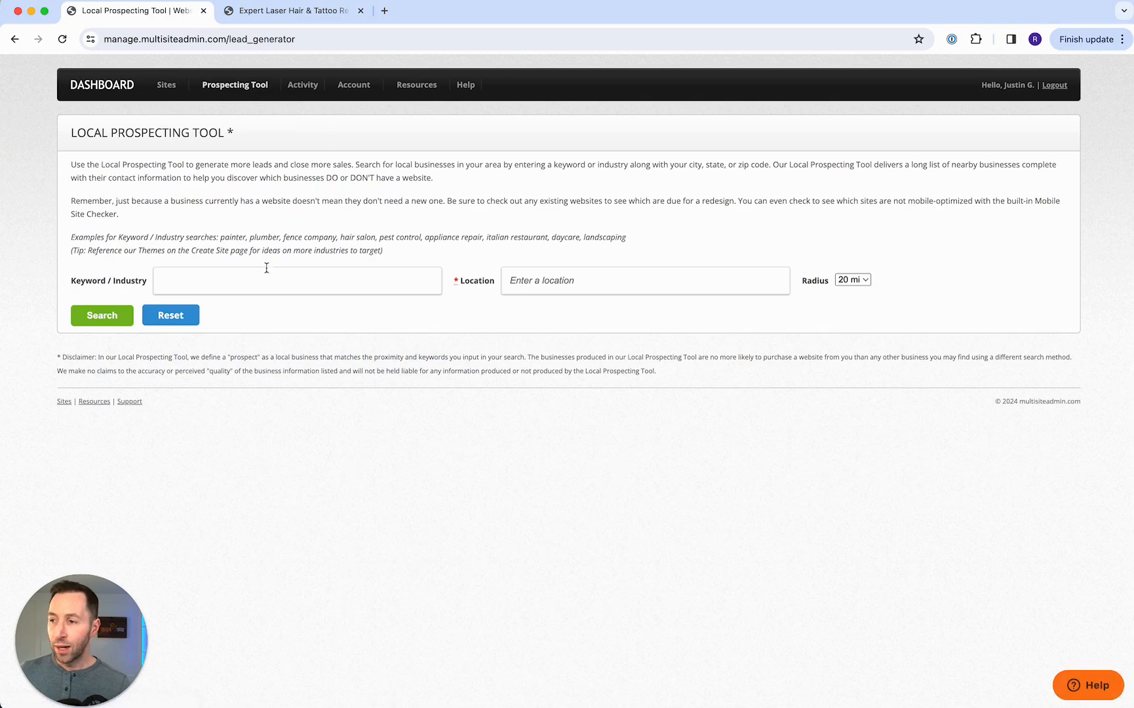
Step: Search for local businesses with the keyword laser hair around Syosset, NY, USA
{"action": "left_click", "coordinate": [224, 283]}
{"action": "type", "text": "la"}
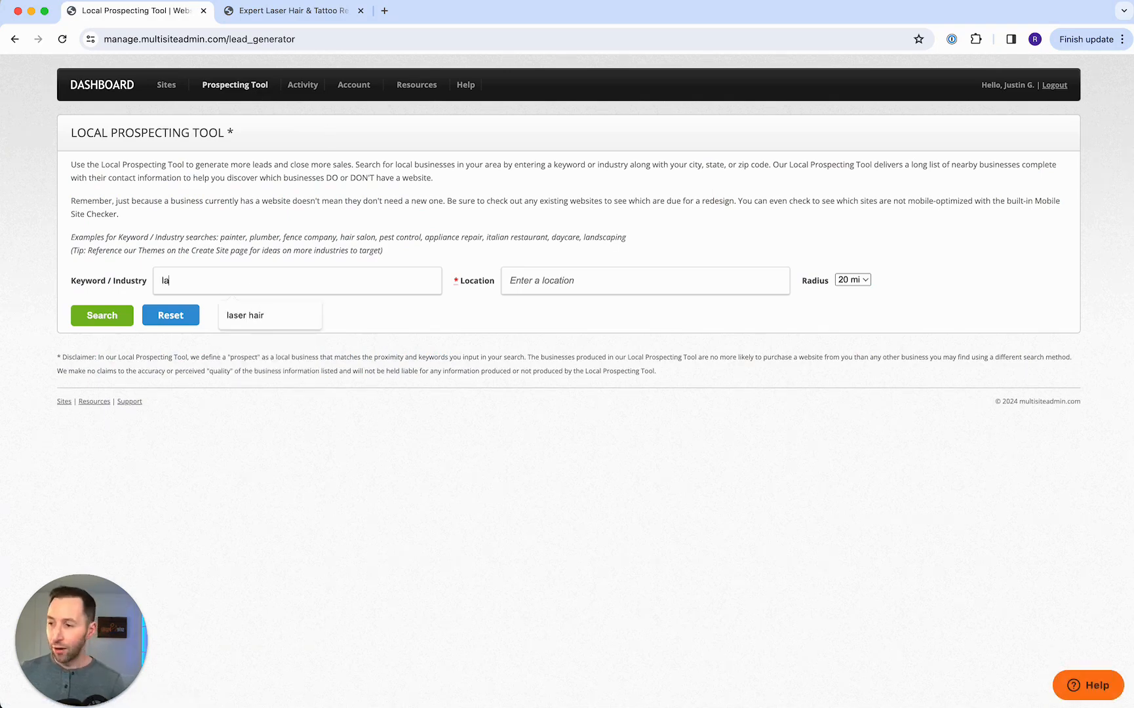
{"action": "type", "text": "ser hairsyoss"}
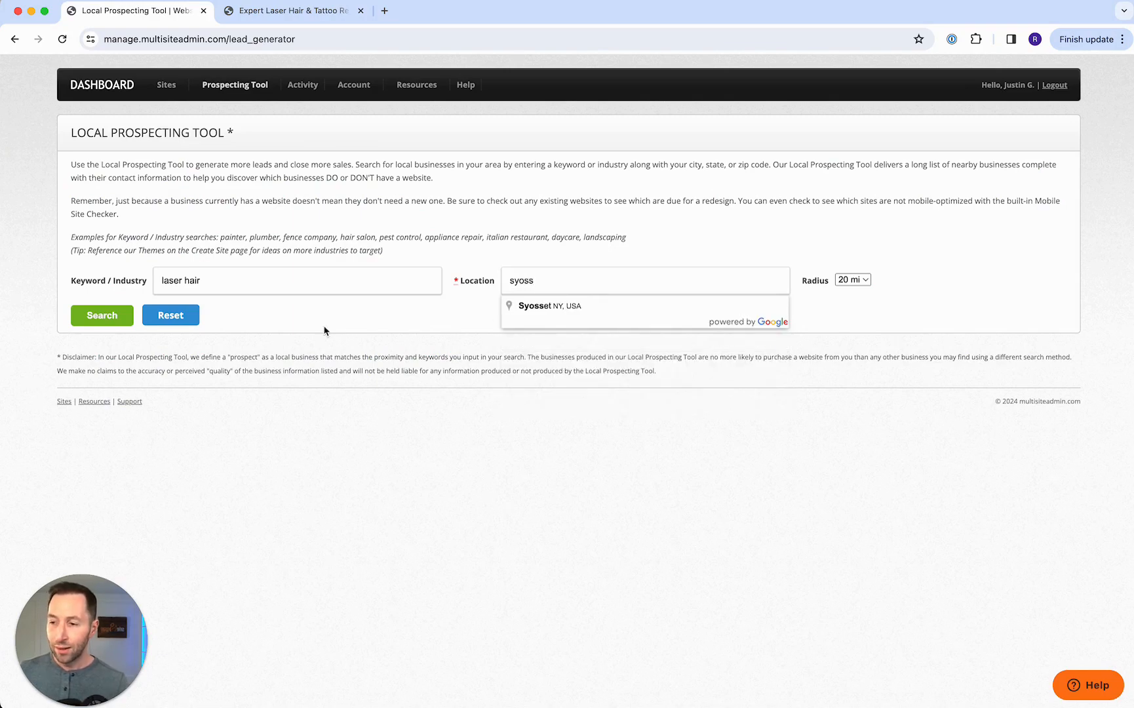
{"action": "left_click", "coordinate": [587, 308]}
{"action": "left_click", "coordinate": [96, 318]}
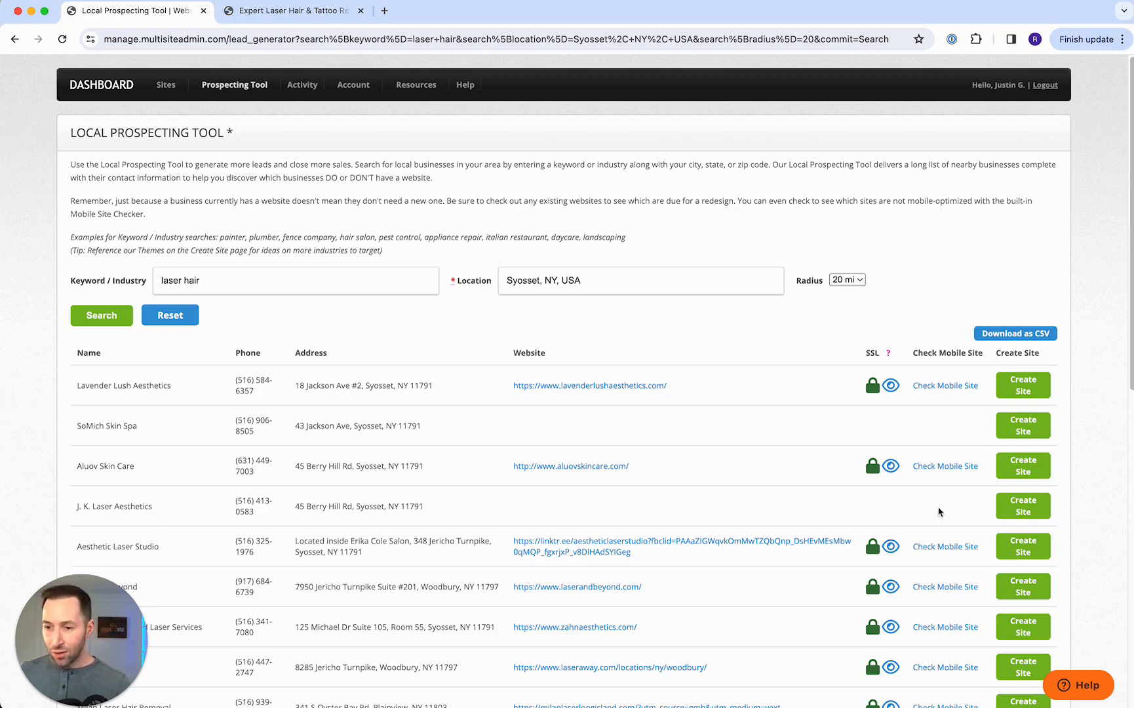
Step: Create a site for J. K. Laser Aesthetics from the prospect results using the Laser Hair Removal theme
{"action": "left_click", "coordinate": [1028, 511]}
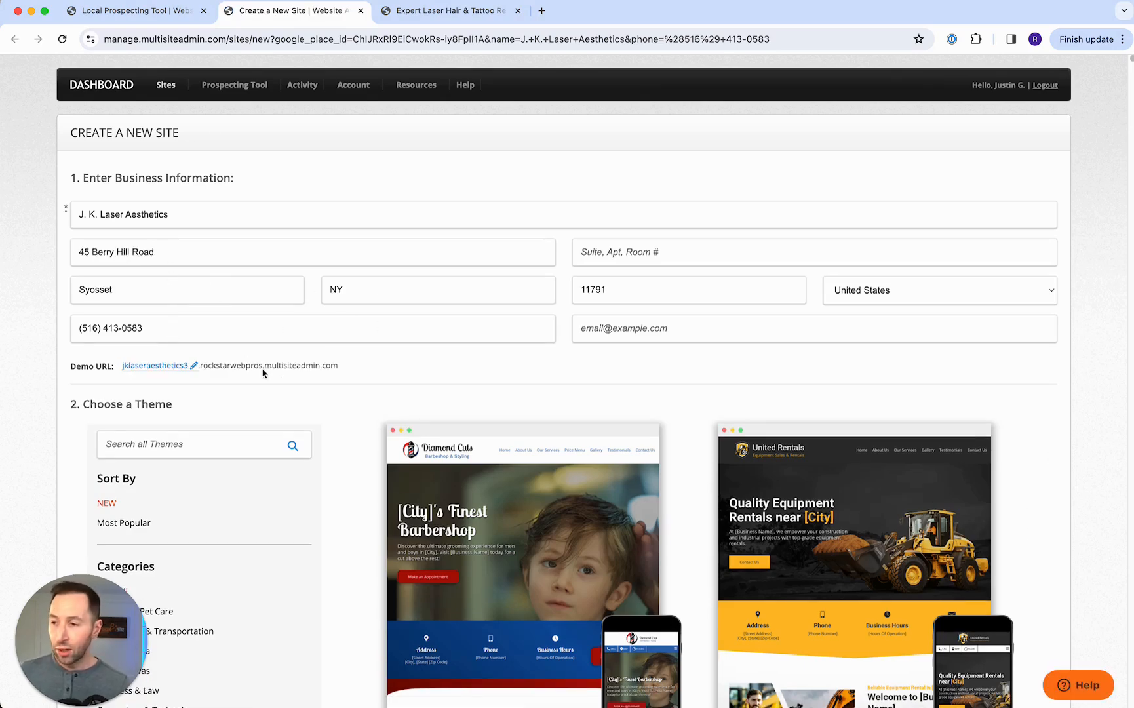
{"action": "scroll", "coordinate": [484, 489], "scroll_direction": "down", "scroll_amount": 5}
{"action": "scroll", "coordinate": [484, 488], "scroll_direction": "down", "scroll_amount": 4}
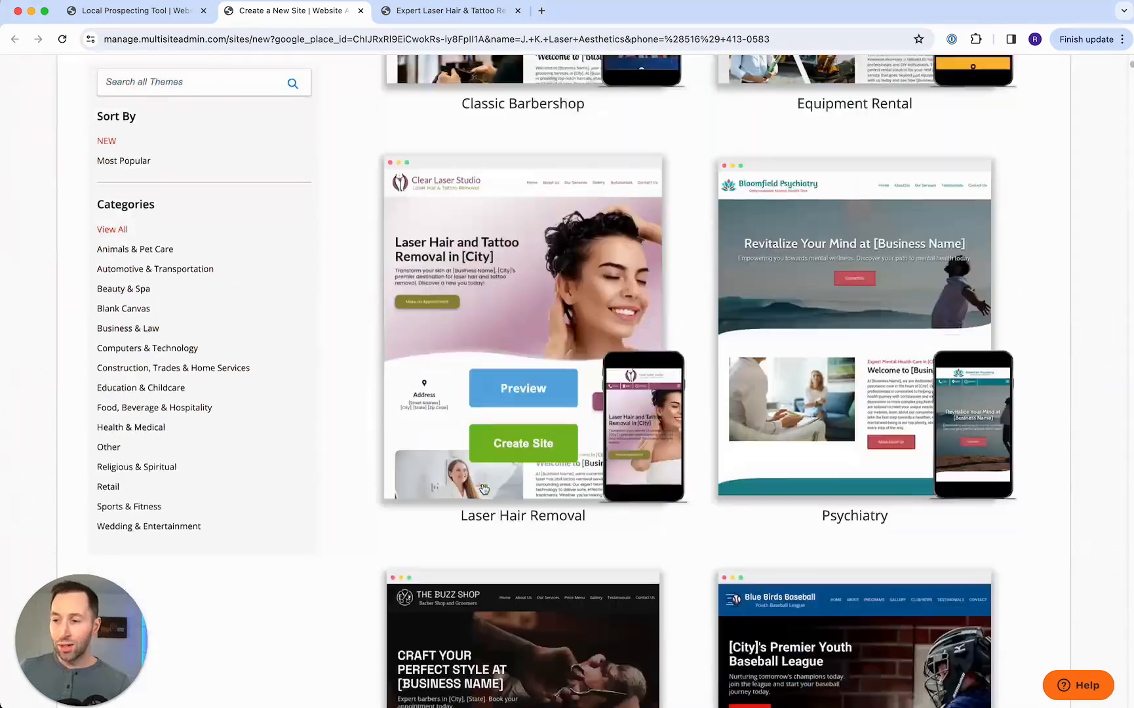
{"action": "left_click", "coordinate": [519, 438]}
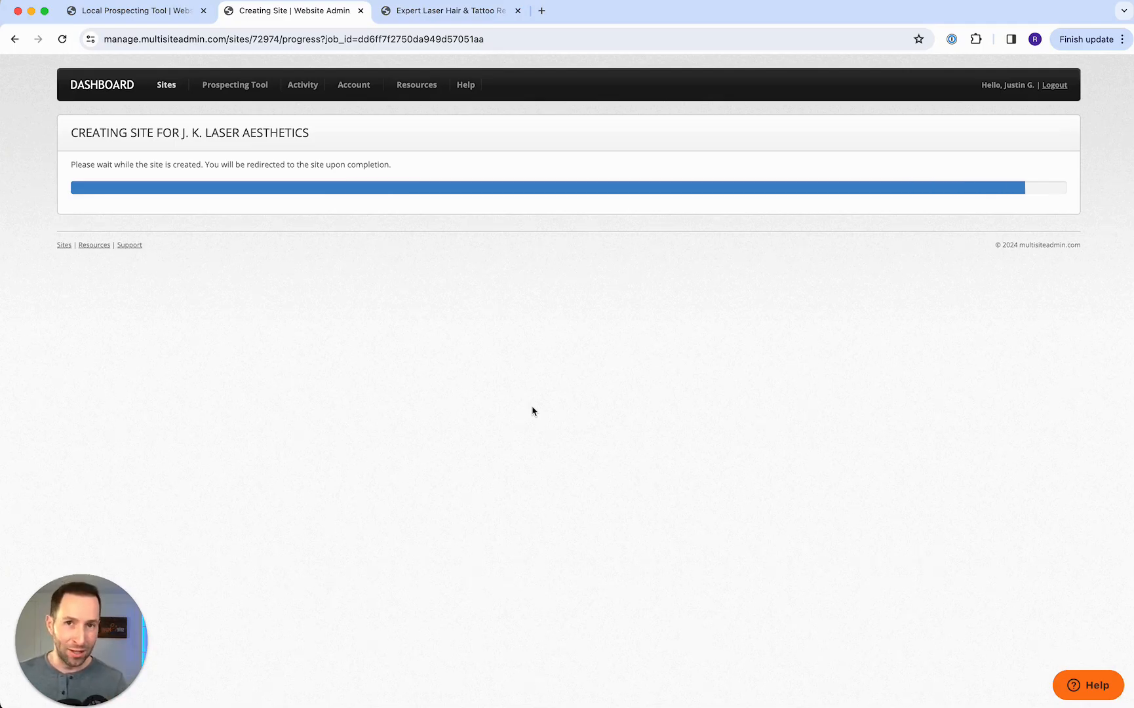
Step: Review the generated homepage from the header through services, gallery, testimonials and contact form to the footer
{"action": "scroll", "coordinate": [908, 335], "scroll_direction": "down", "scroll_amount": 10}
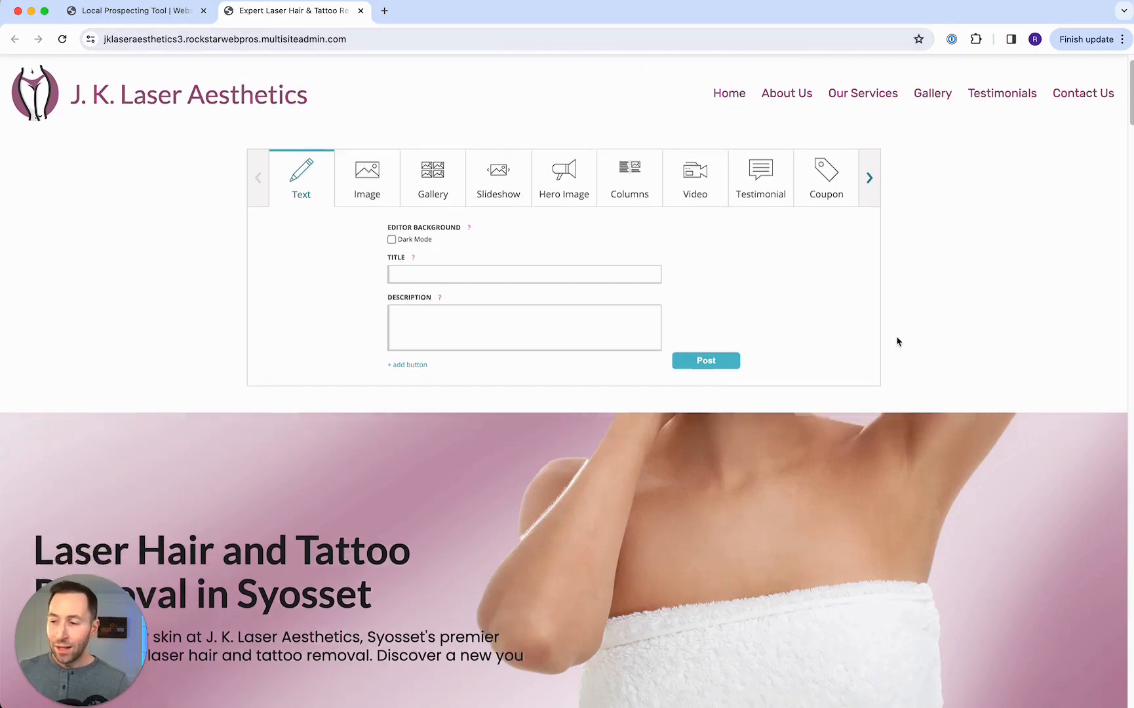
{"action": "scroll", "coordinate": [896, 341], "scroll_direction": "down", "scroll_amount": 8}
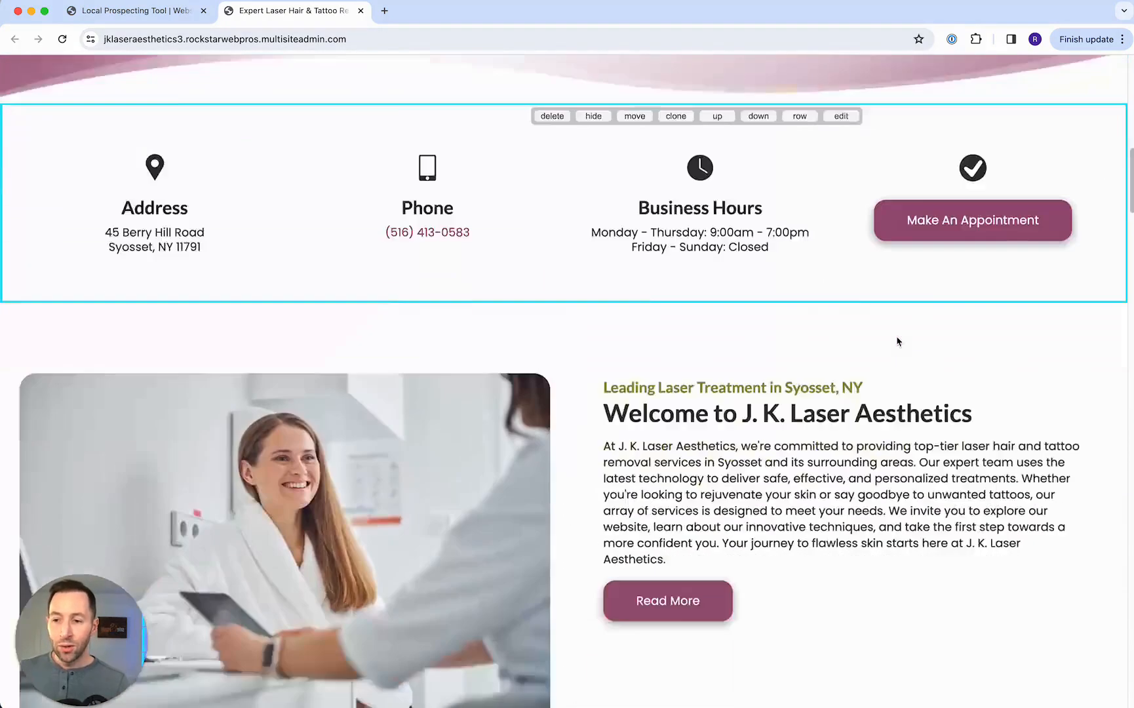
{"action": "scroll", "coordinate": [896, 340], "scroll_direction": "down", "scroll_amount": 10}
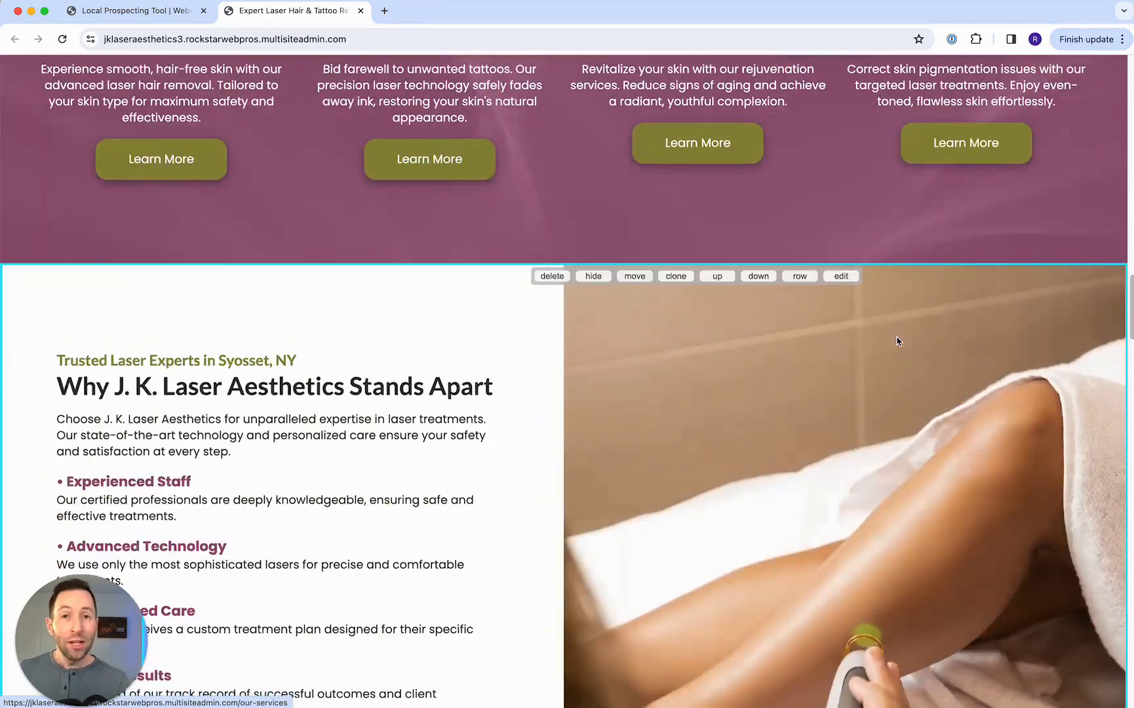
{"action": "scroll", "coordinate": [896, 341], "scroll_direction": "down", "scroll_amount": 12}
{"action": "scroll", "coordinate": [896, 341], "scroll_direction": "down", "scroll_amount": 3}
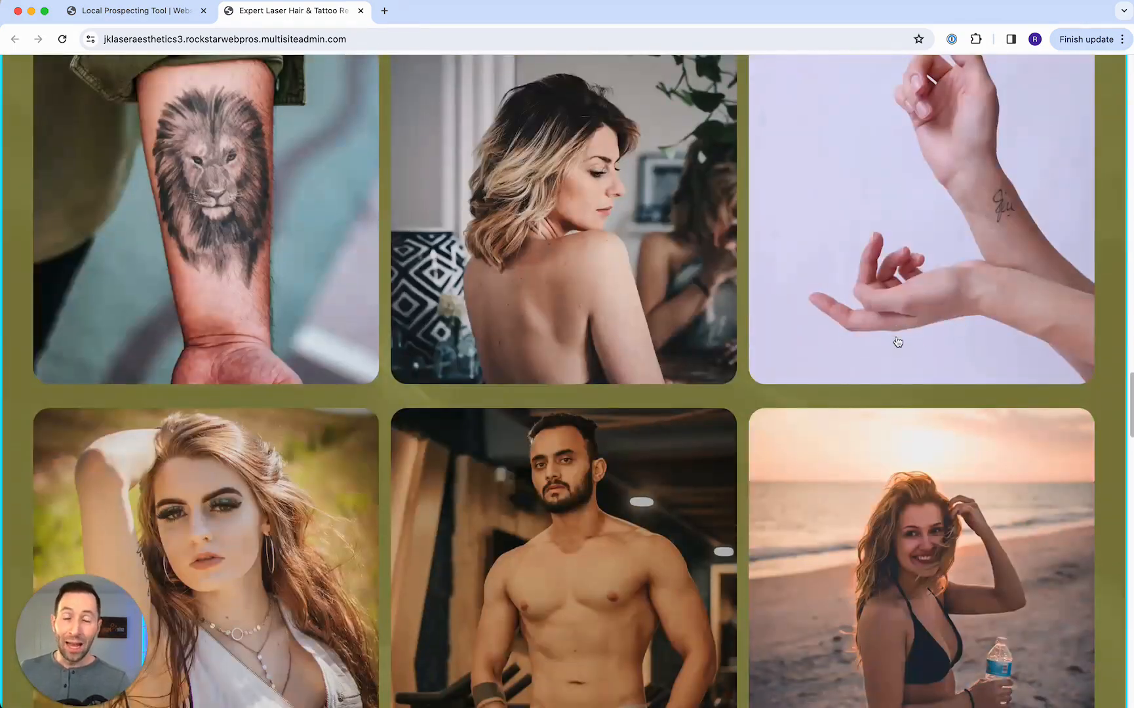
{"action": "scroll", "coordinate": [897, 341], "scroll_direction": "down", "scroll_amount": 7}
{"action": "scroll", "coordinate": [896, 340], "scroll_direction": "down", "scroll_amount": 12}
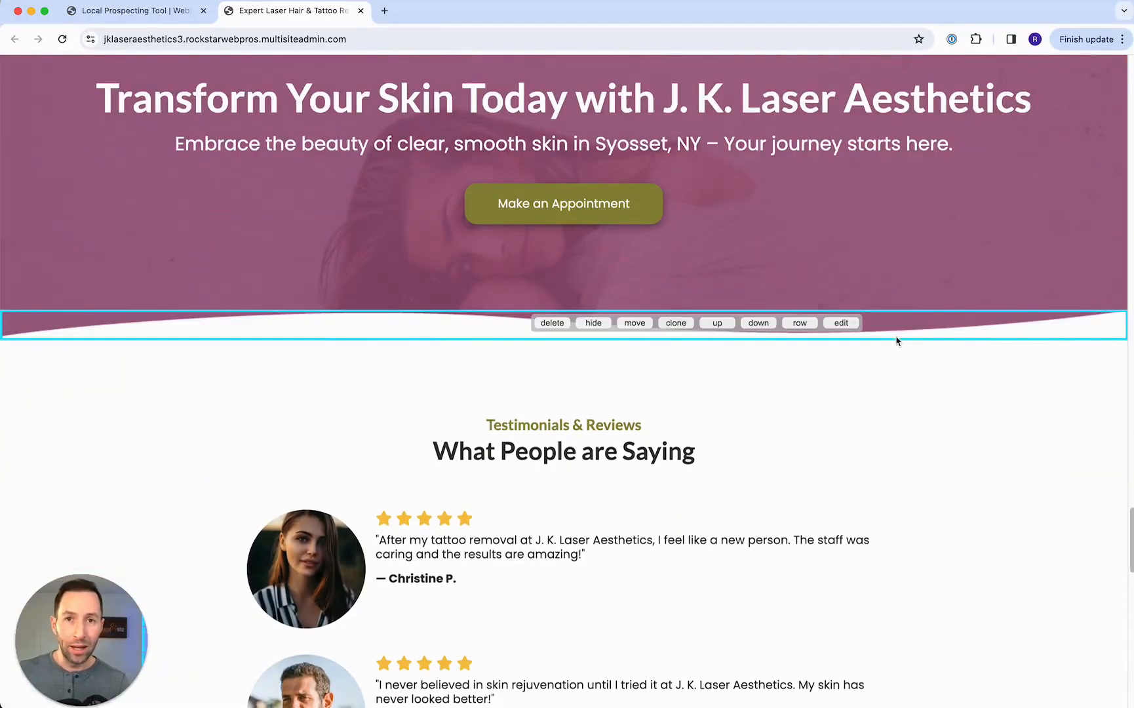
{"action": "scroll", "coordinate": [896, 341], "scroll_direction": "down", "scroll_amount": 7}
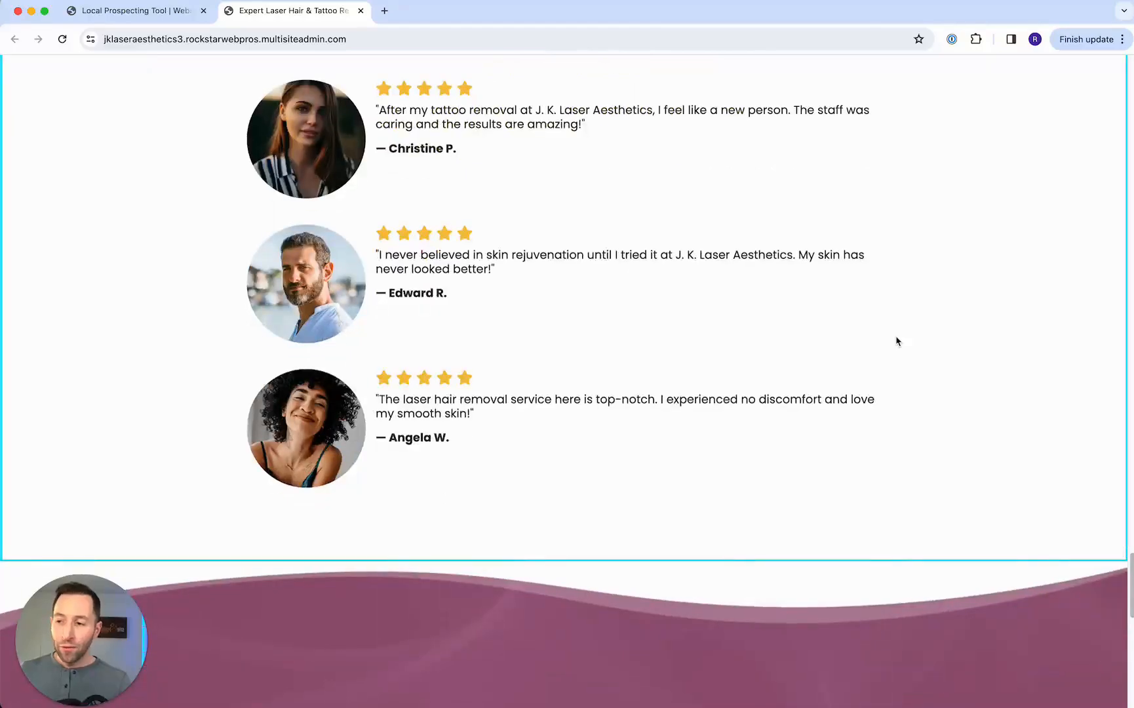
{"action": "scroll", "coordinate": [896, 341], "scroll_direction": "down", "scroll_amount": 4}
{"action": "scroll", "coordinate": [896, 341], "scroll_direction": "down", "scroll_amount": 8}
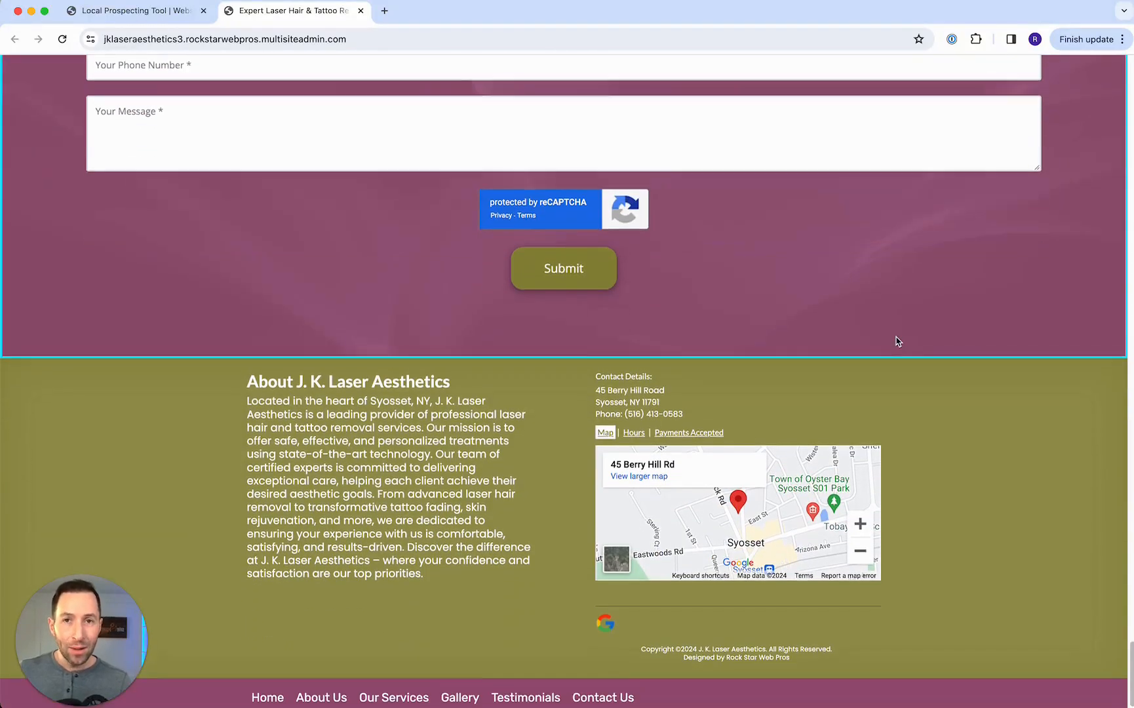
{"action": "scroll", "coordinate": [897, 341], "scroll_direction": "up", "scroll_amount": 20}
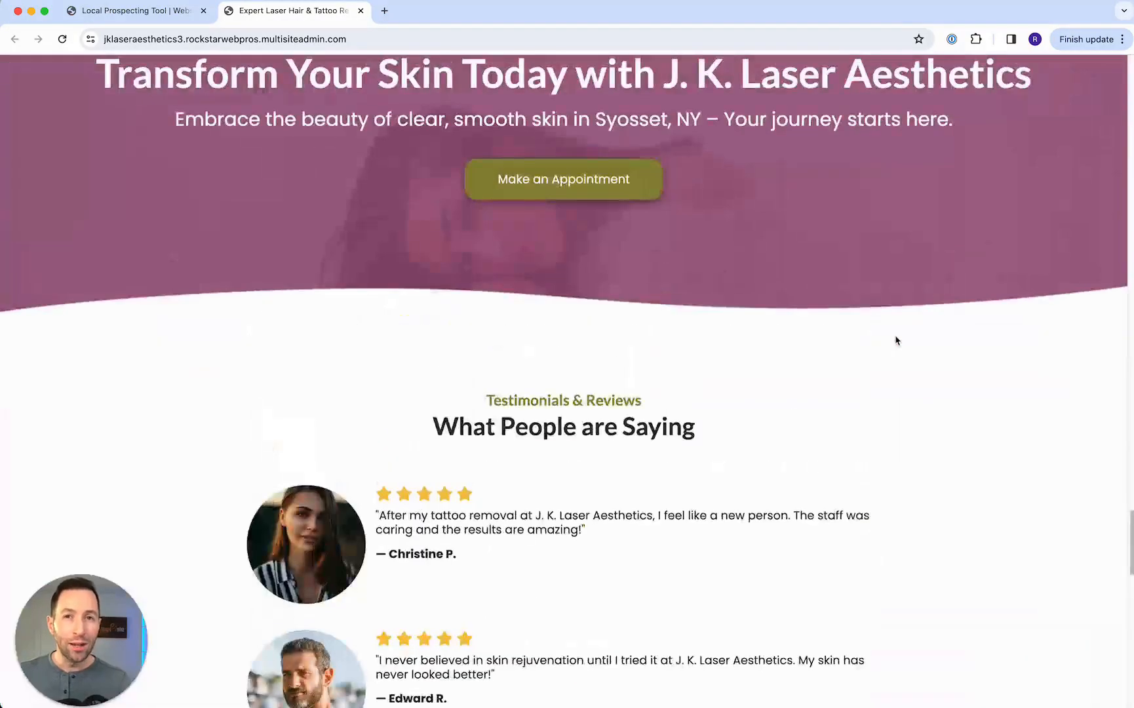
{"action": "scroll", "coordinate": [896, 340], "scroll_direction": "up", "scroll_amount": 15}
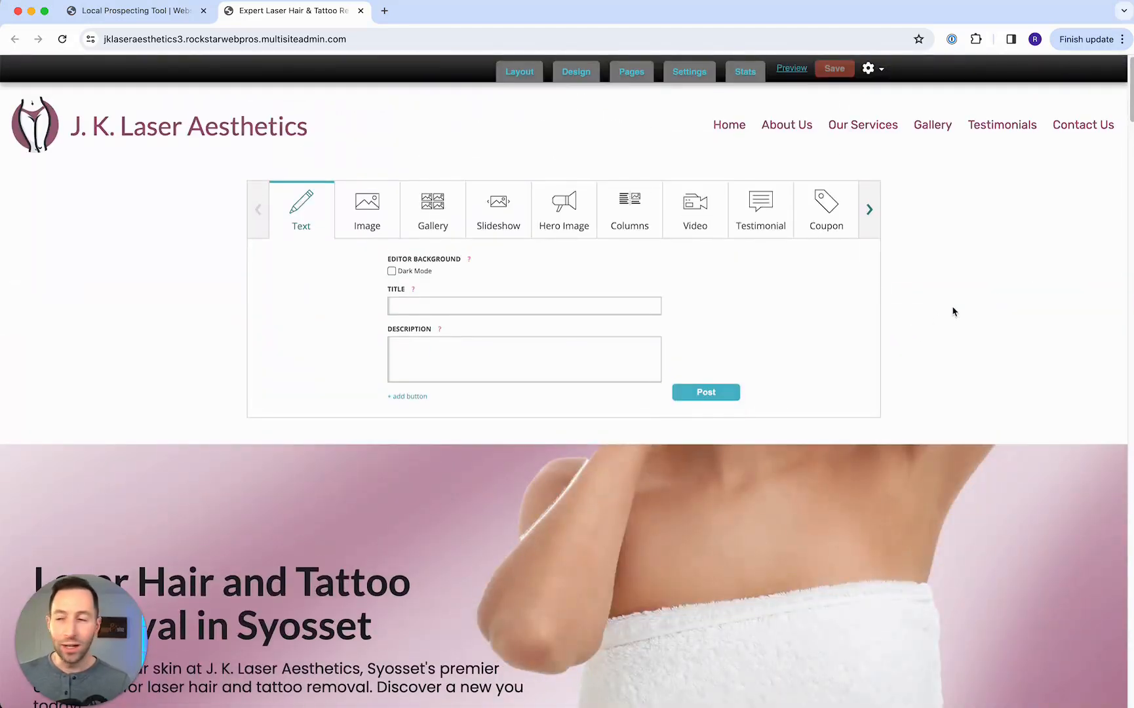
Step: Upload jklaser.png as the header logo and reduce its scaling to about half
{"action": "left_click", "coordinate": [576, 72]}
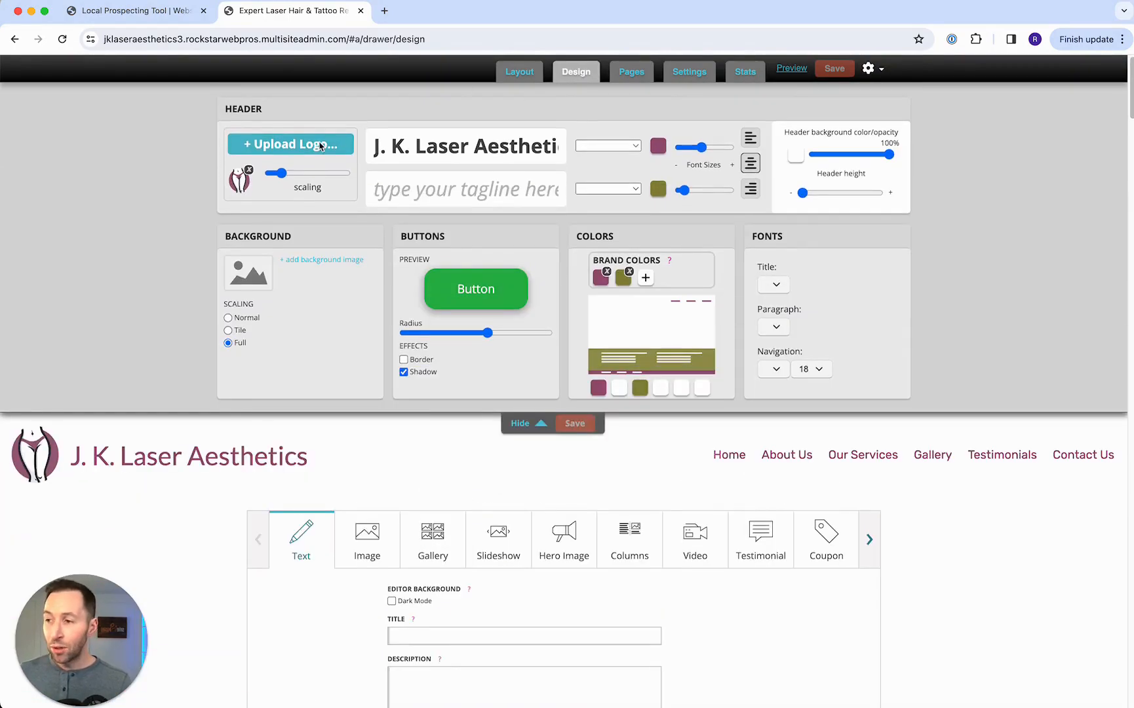
{"action": "left_click", "coordinate": [320, 145]}
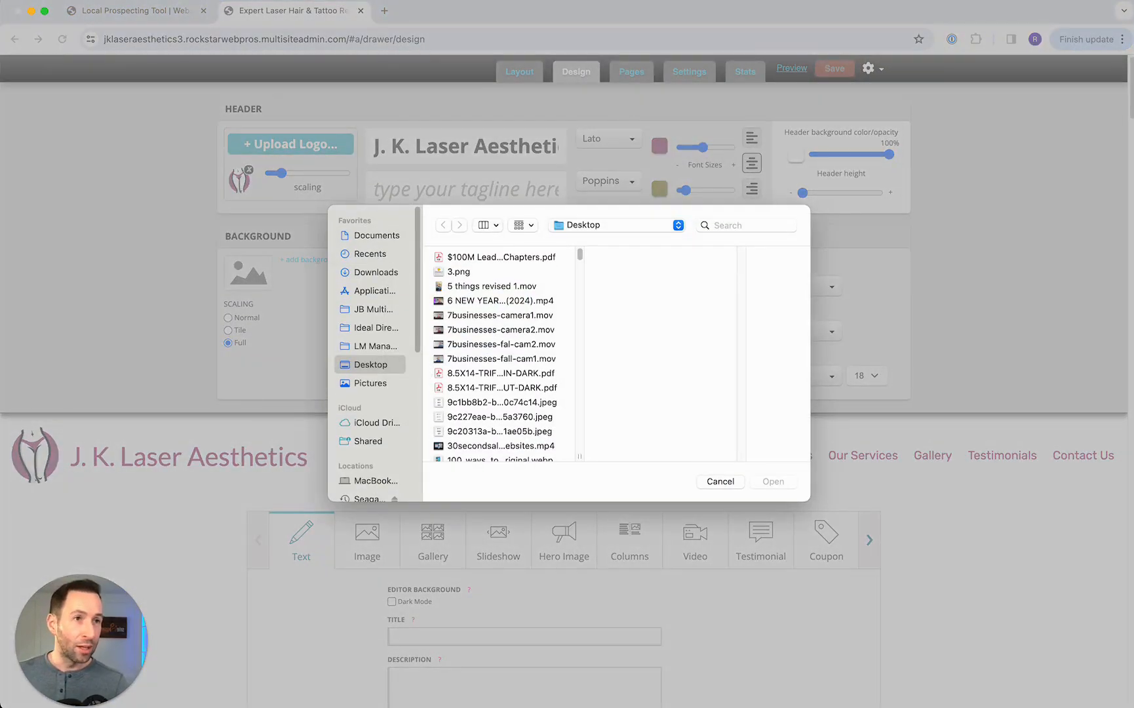
{"action": "left_click_drag", "start_coordinate": [977, 380], "coordinate": [519, 321]}
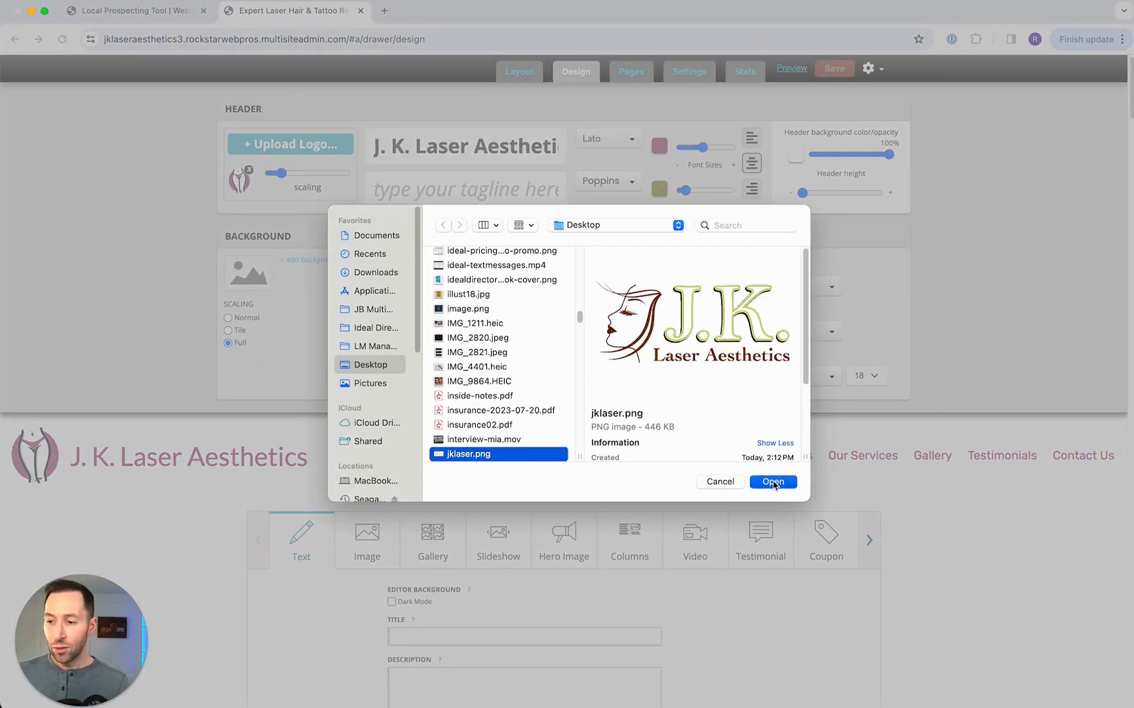
{"action": "left_click", "coordinate": [773, 482]}
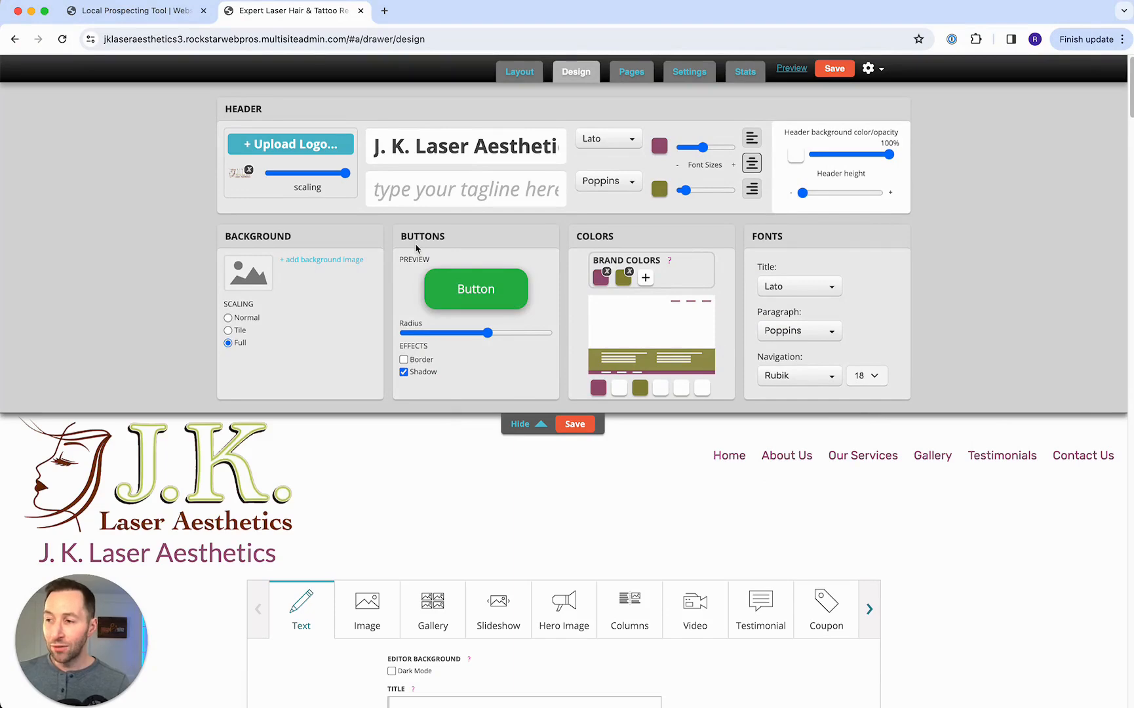
{"action": "left_click_drag", "start_coordinate": [346, 172], "coordinate": [307, 173]}
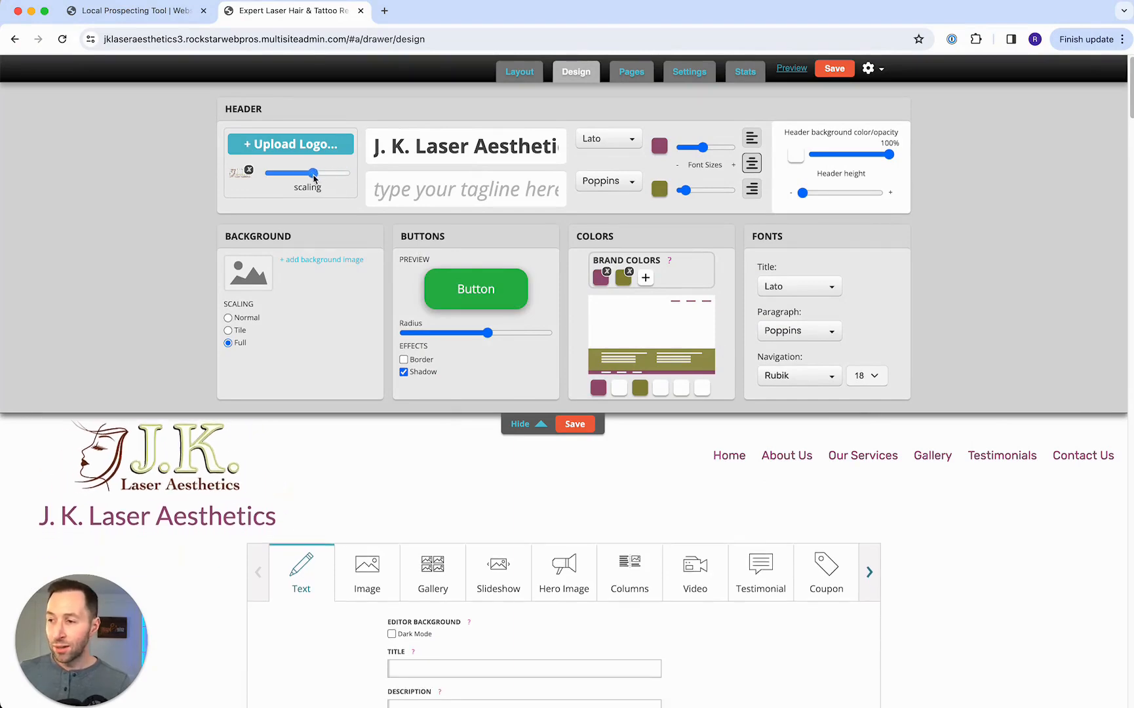
Step: Delete the business name text from the header title and save the design
{"action": "triple_click", "coordinate": [438, 150]}
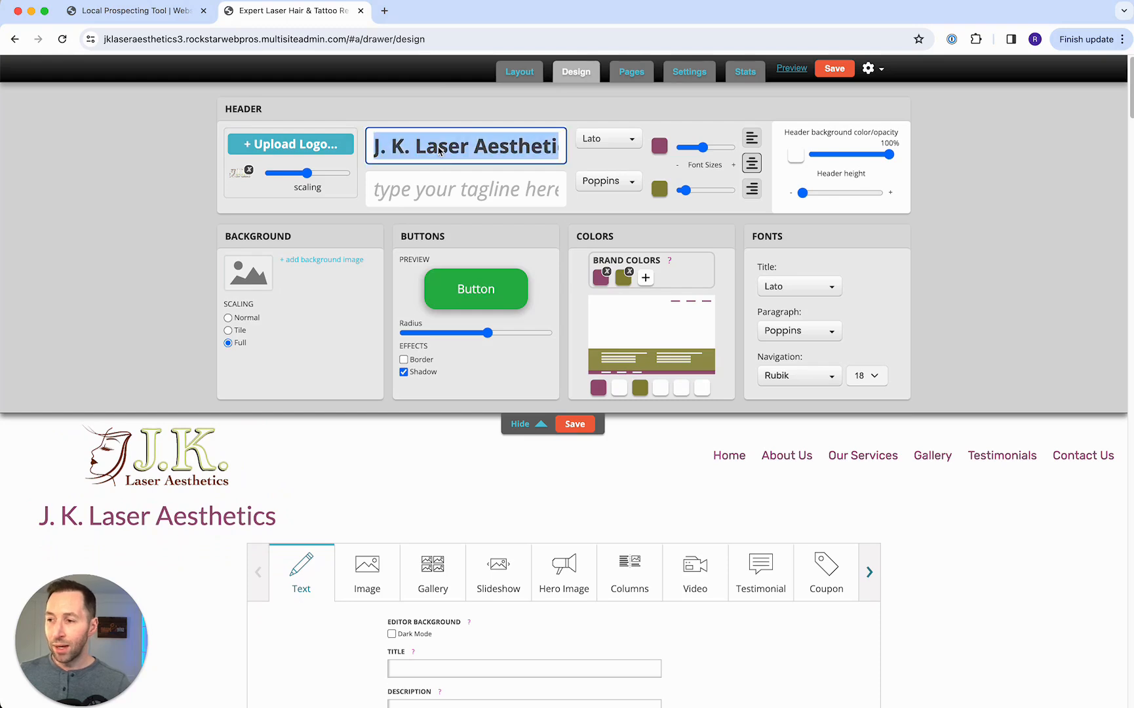
{"action": "key", "text": "BackSpace"}
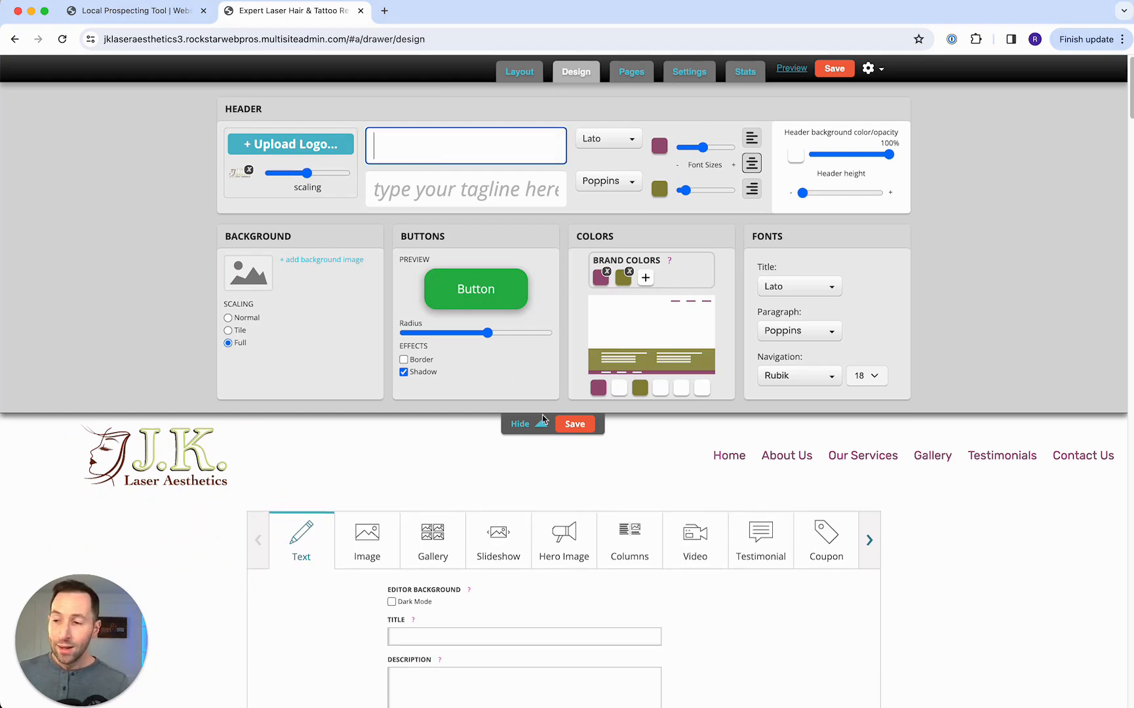
{"action": "left_click", "coordinate": [580, 424]}
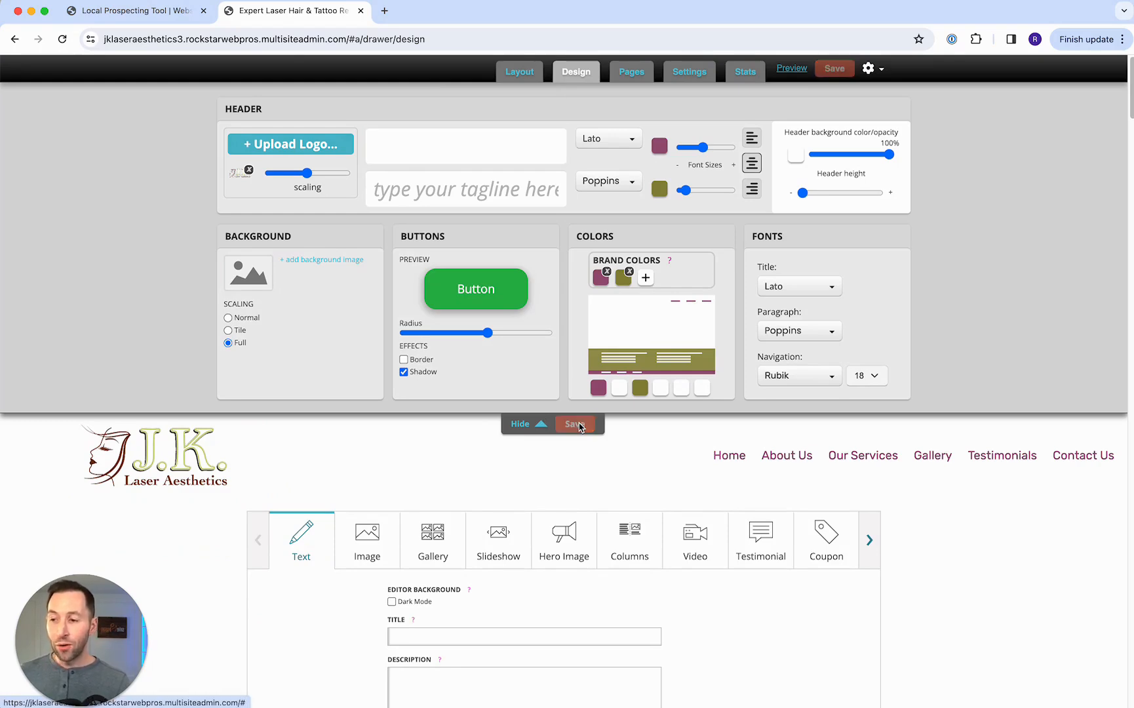
Step: Change the purple brand color to #6E3900, check it on the homepage sections, and apply it
{"action": "left_click", "coordinate": [600, 278]}
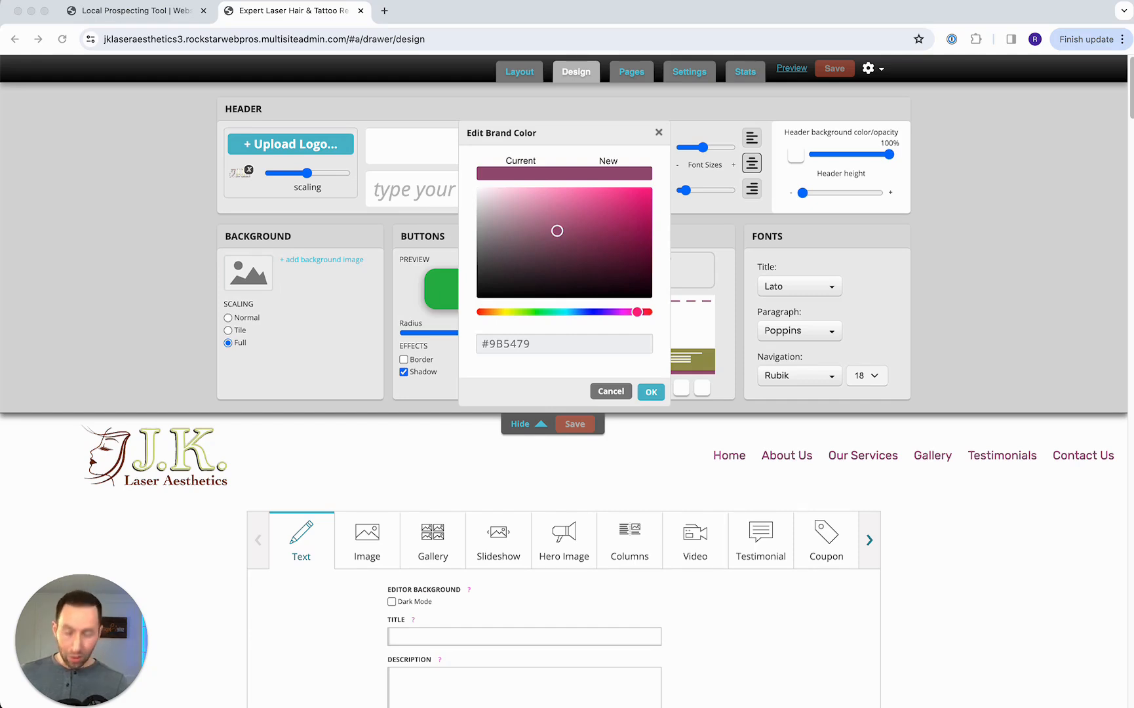
{"action": "left_click_drag", "start_coordinate": [534, 343], "coordinate": [491, 349]}
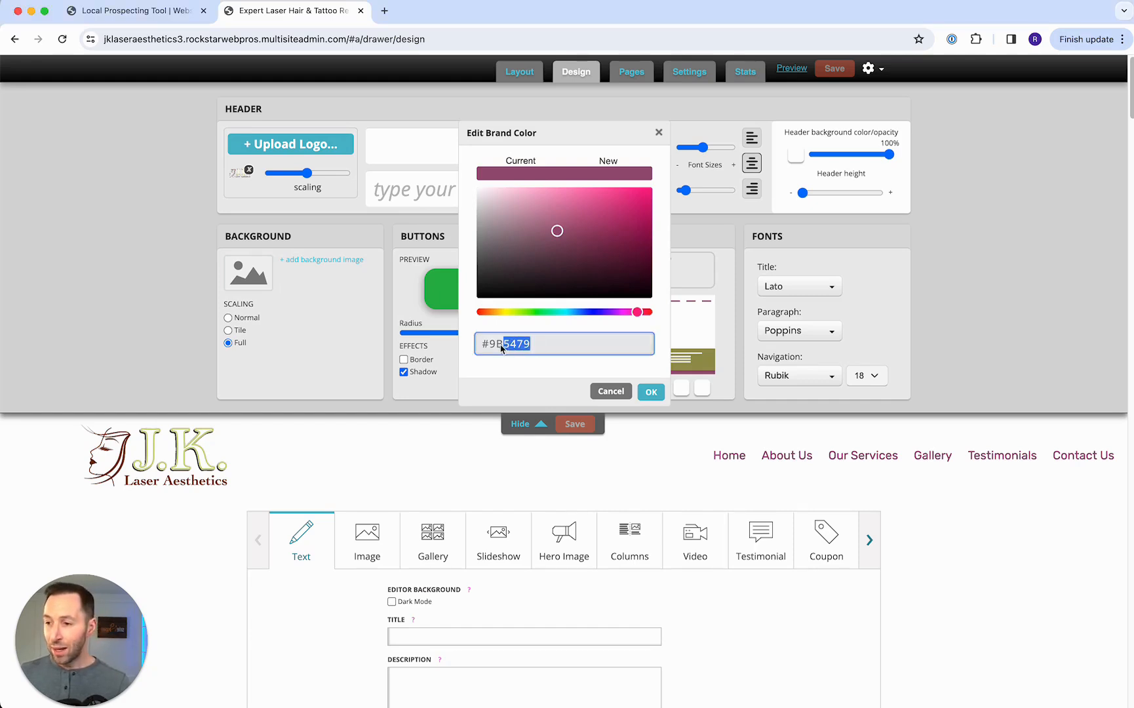
{"action": "type", "text": "6e3900"}
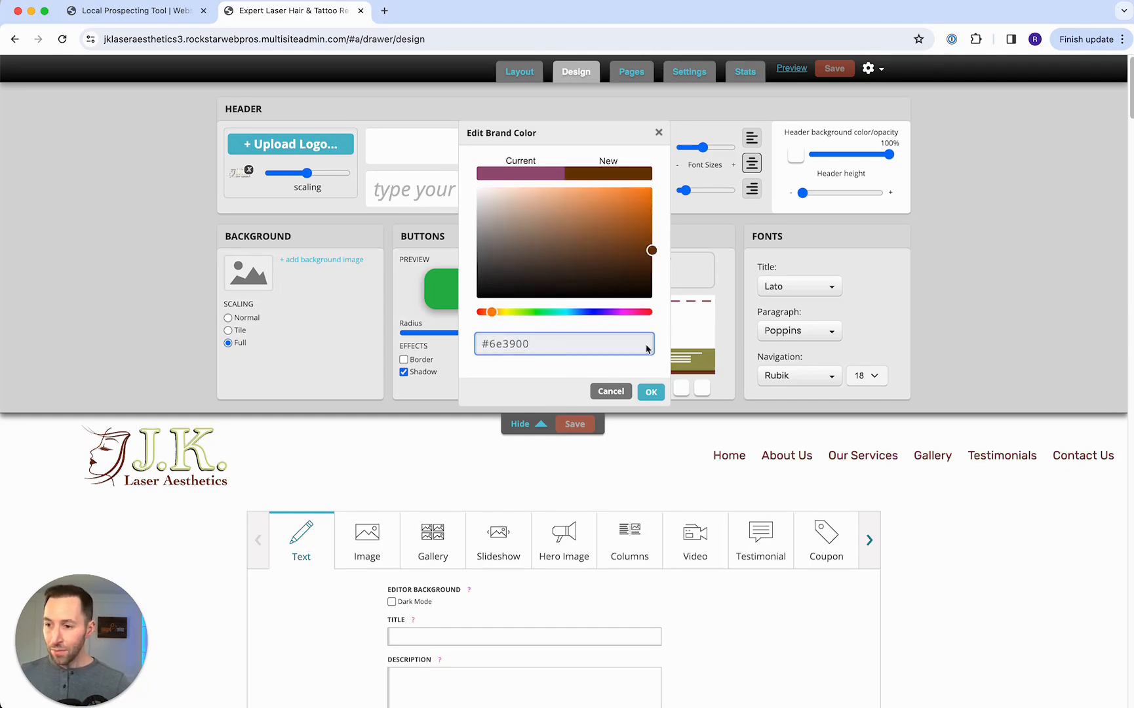
{"action": "left_click", "coordinate": [842, 413]}
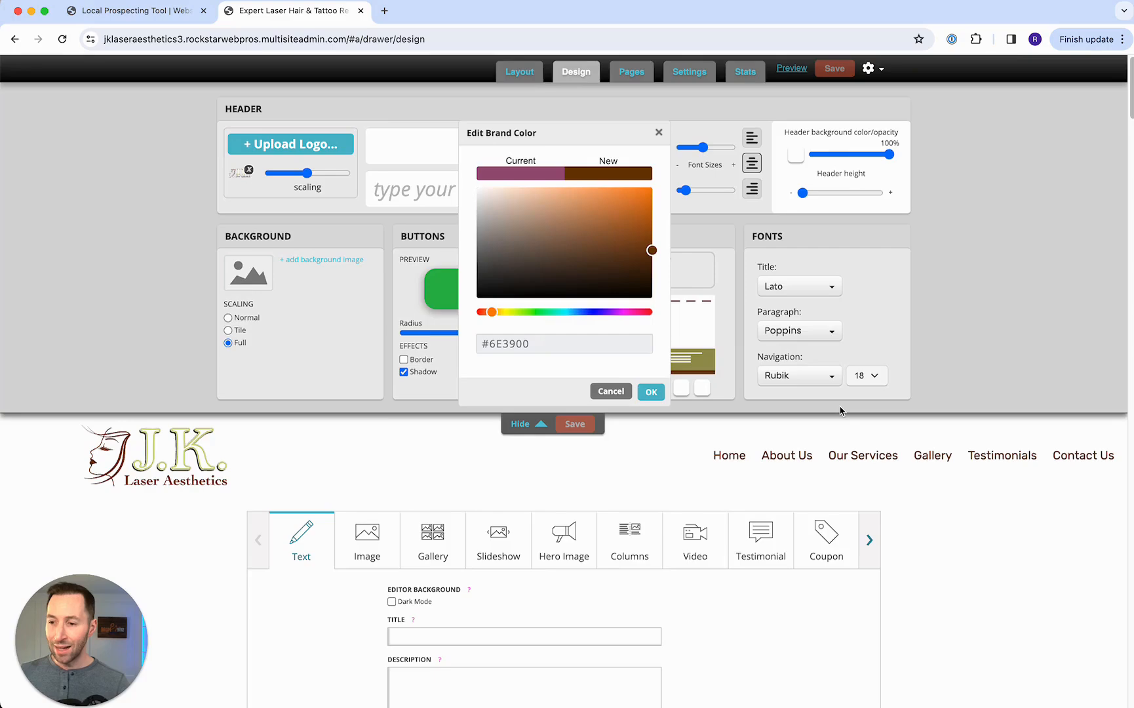
{"action": "scroll", "coordinate": [841, 411], "scroll_direction": "down", "scroll_amount": 8}
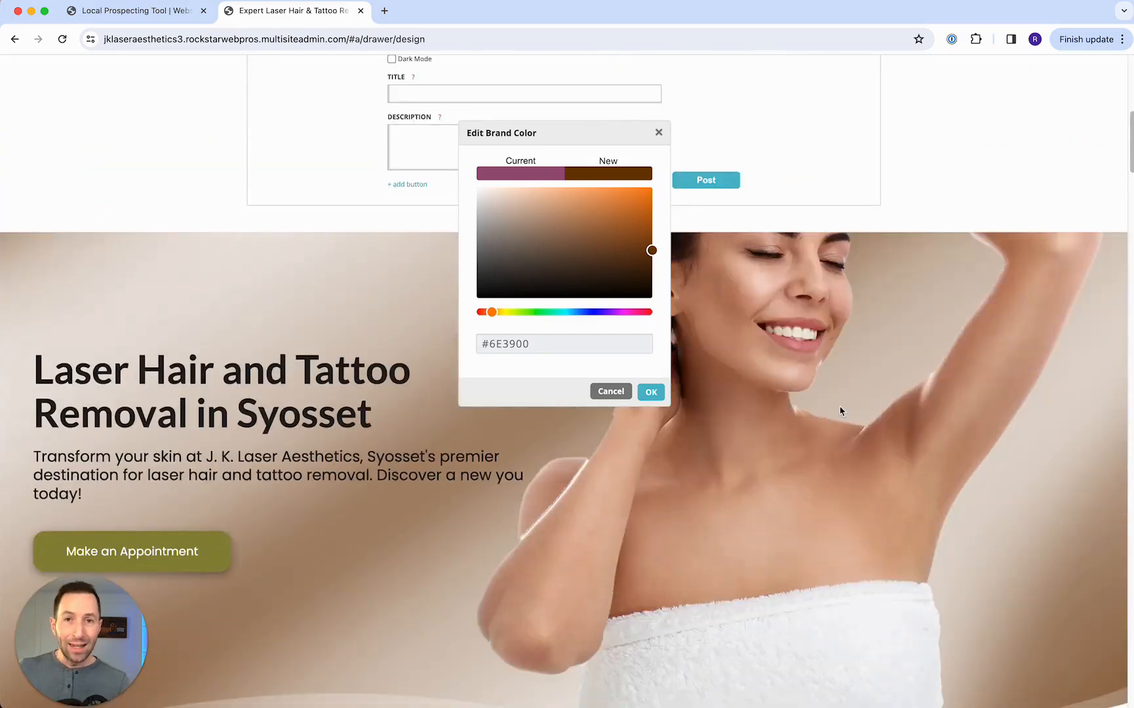
{"action": "scroll", "coordinate": [841, 411], "scroll_direction": "down", "scroll_amount": 9}
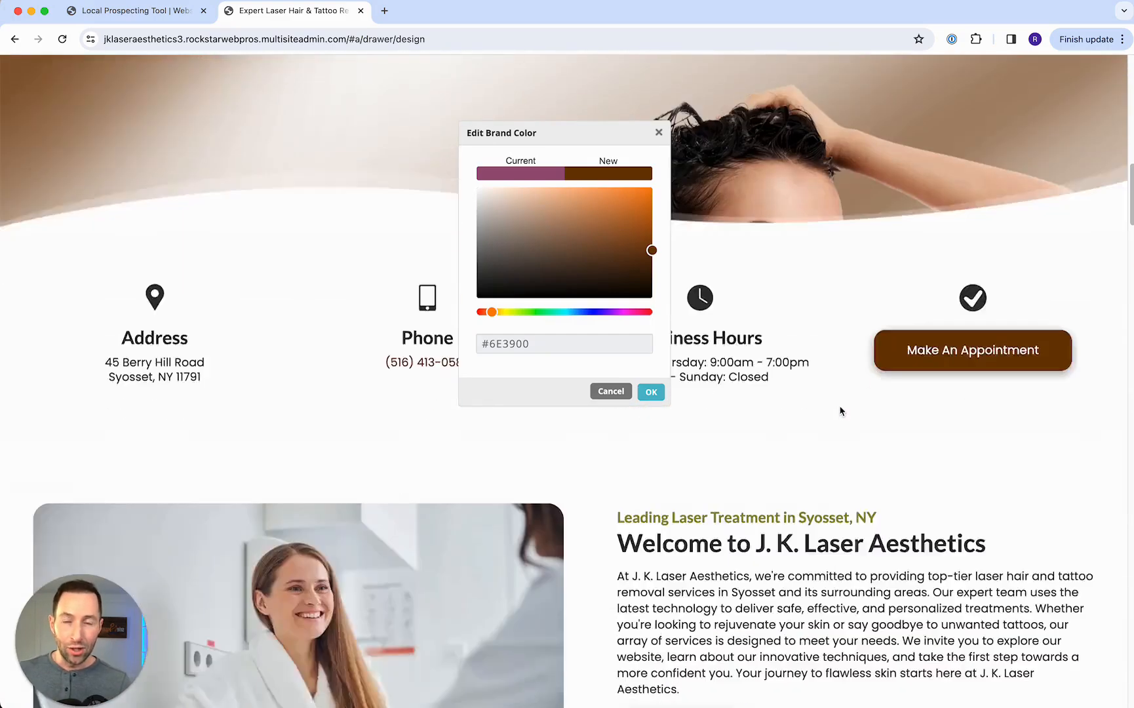
{"action": "scroll", "coordinate": [841, 411], "scroll_direction": "down", "scroll_amount": 10}
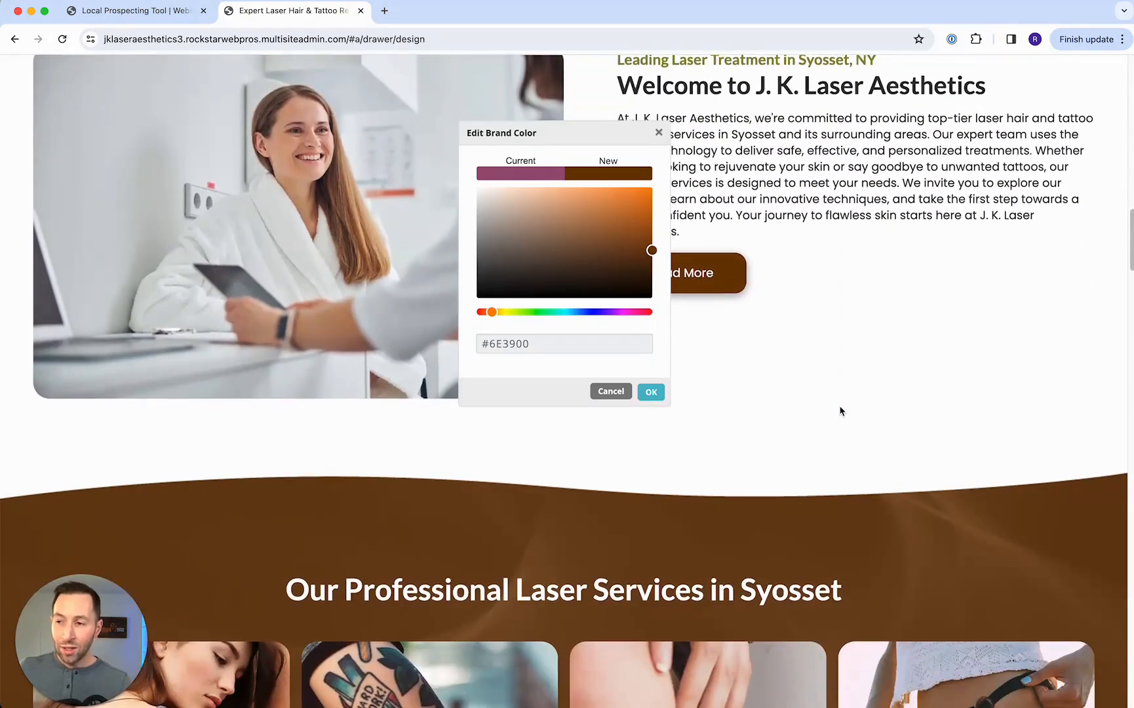
{"action": "scroll", "coordinate": [842, 411], "scroll_direction": "down", "scroll_amount": 3}
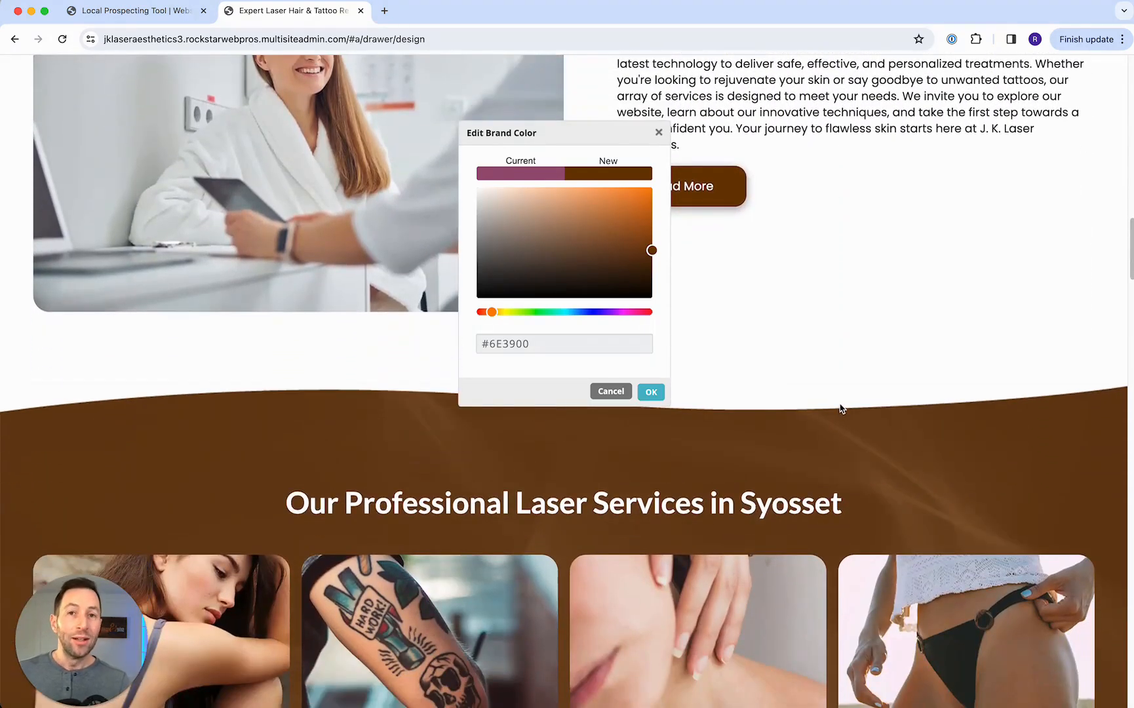
{"action": "scroll", "coordinate": [841, 408], "scroll_direction": "down", "scroll_amount": 9}
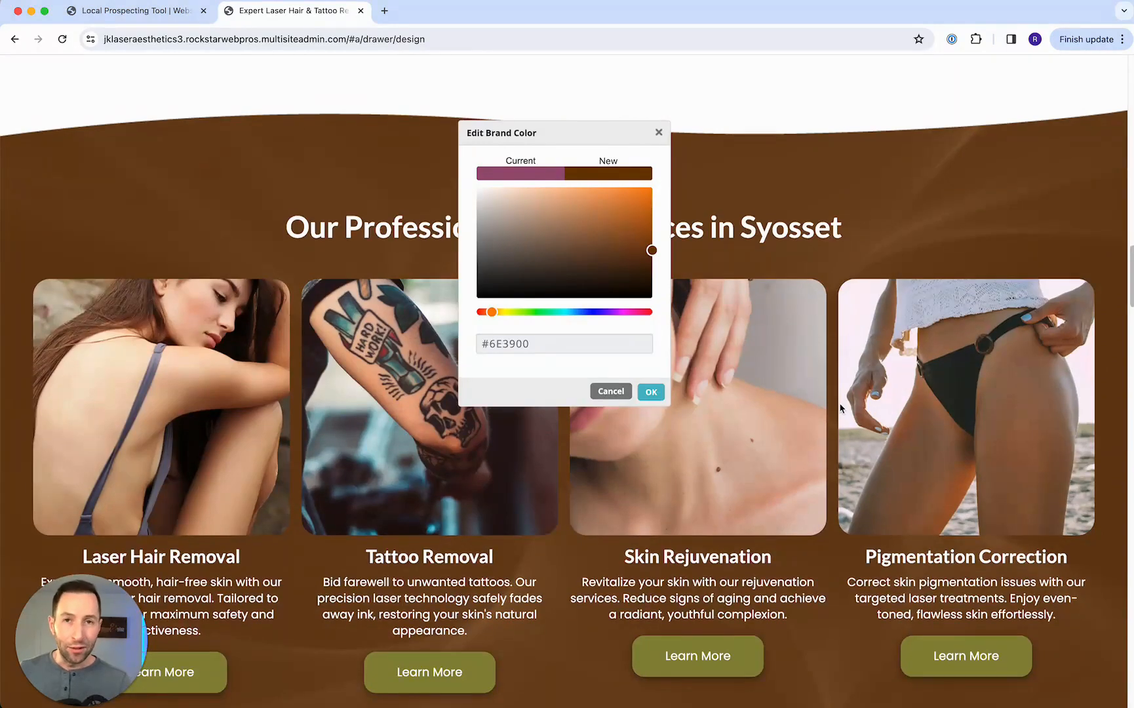
{"action": "scroll", "coordinate": [841, 409], "scroll_direction": "up", "scroll_amount": 20}
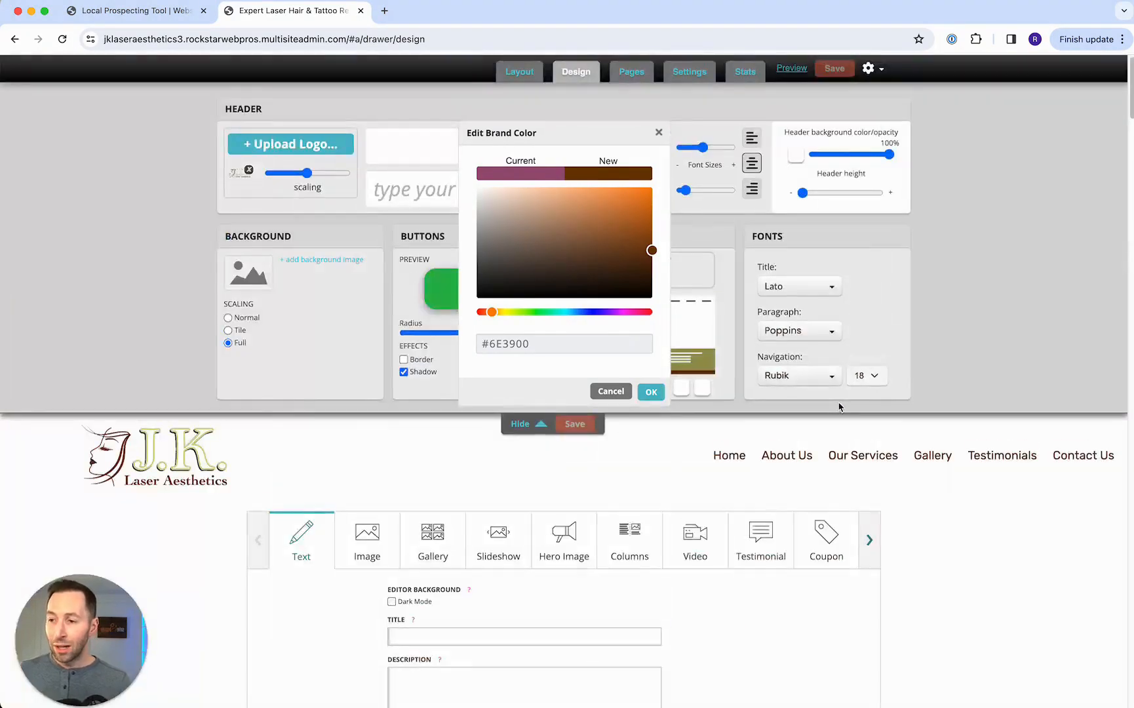
{"action": "left_click", "coordinate": [650, 392]}
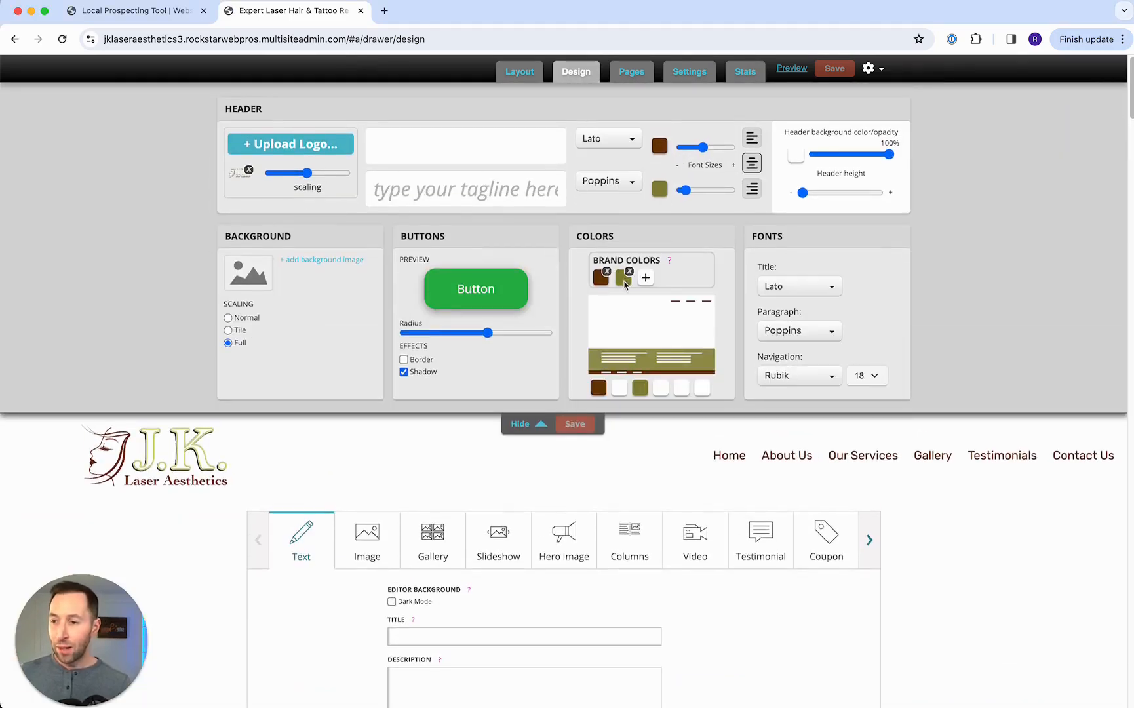
Step: Set the olive brand color to #BCC87B in the brand color editor
{"action": "left_click", "coordinate": [624, 281]}
{"action": "left_click_drag", "start_coordinate": [538, 347], "coordinate": [493, 352]}
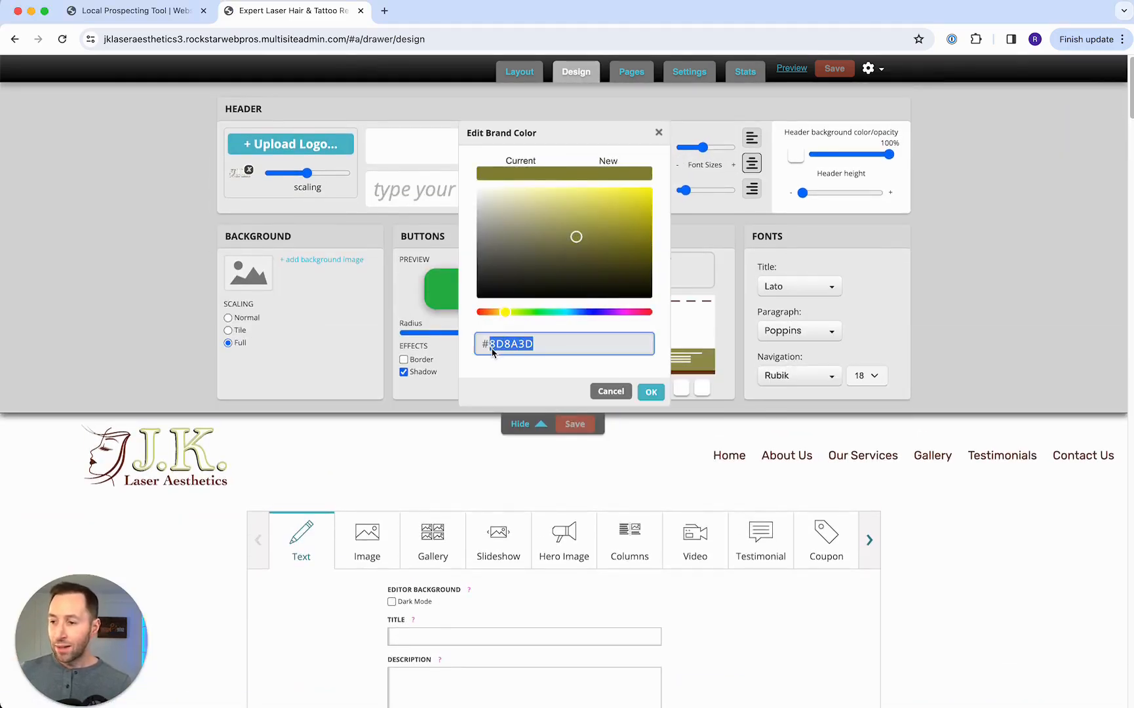
{"action": "type", "text": "bcc87b"}
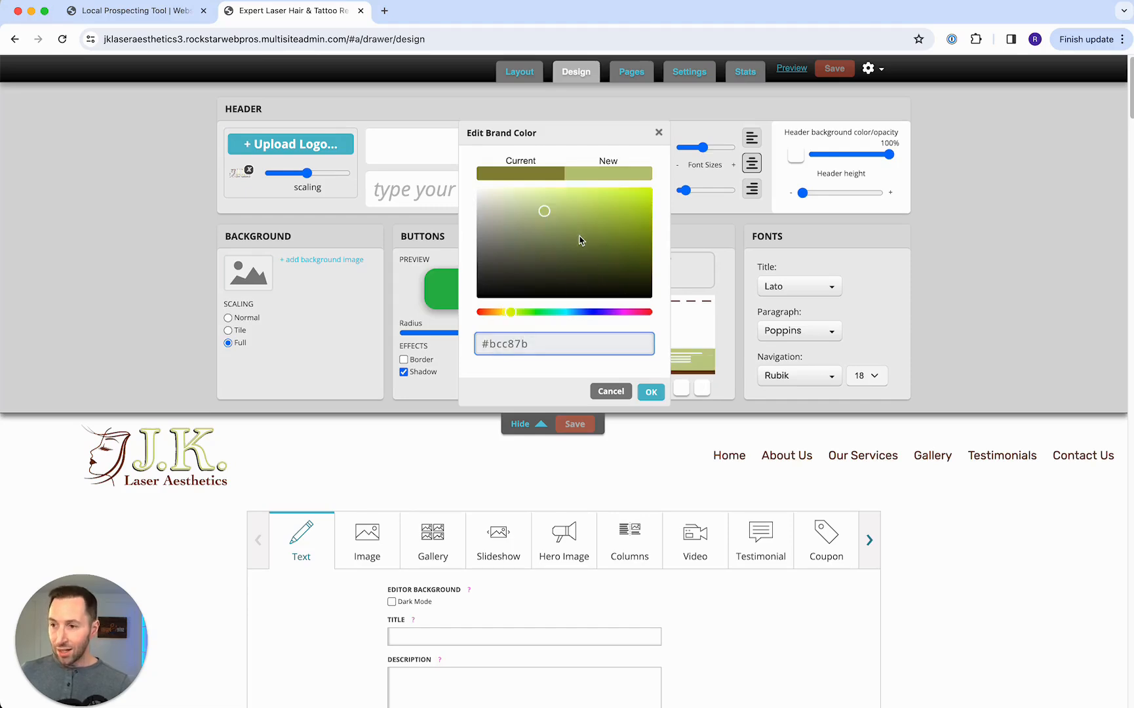
{"action": "left_click", "coordinate": [796, 403]}
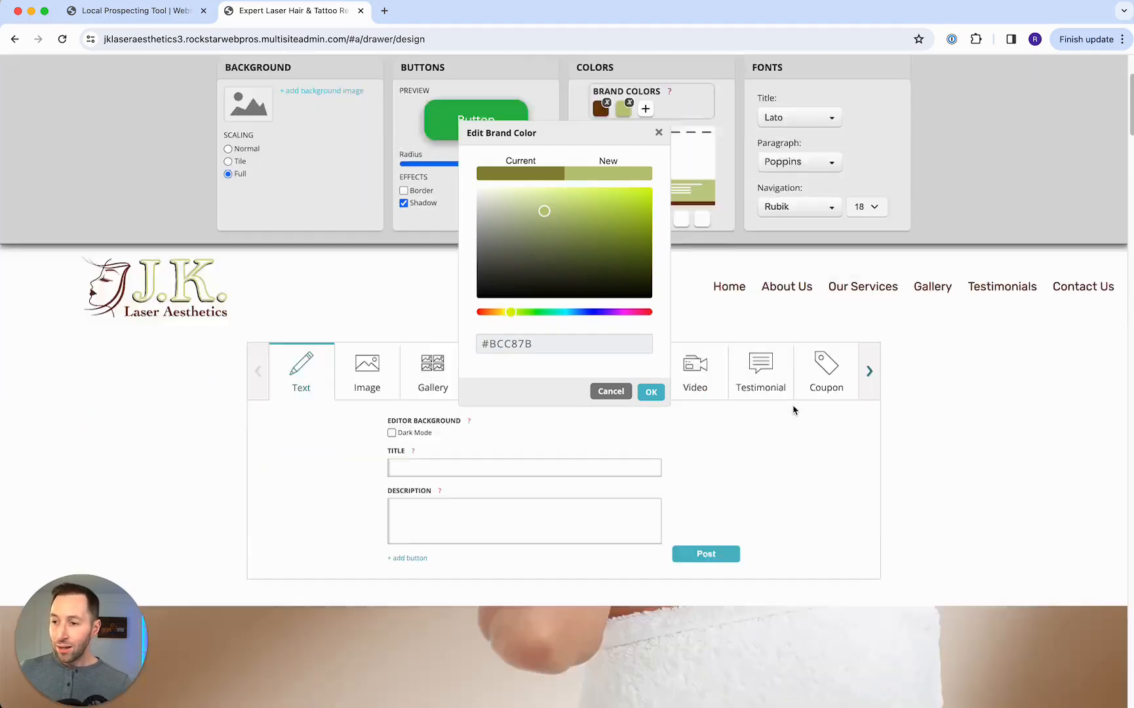
Step: Check the light green on the homepage banner and service buttons, then darken it to #A2AC69 and apply it
{"action": "scroll", "coordinate": [793, 407], "scroll_direction": "down", "scroll_amount": 6}
{"action": "scroll", "coordinate": [793, 410], "scroll_direction": "down", "scroll_amount": 5}
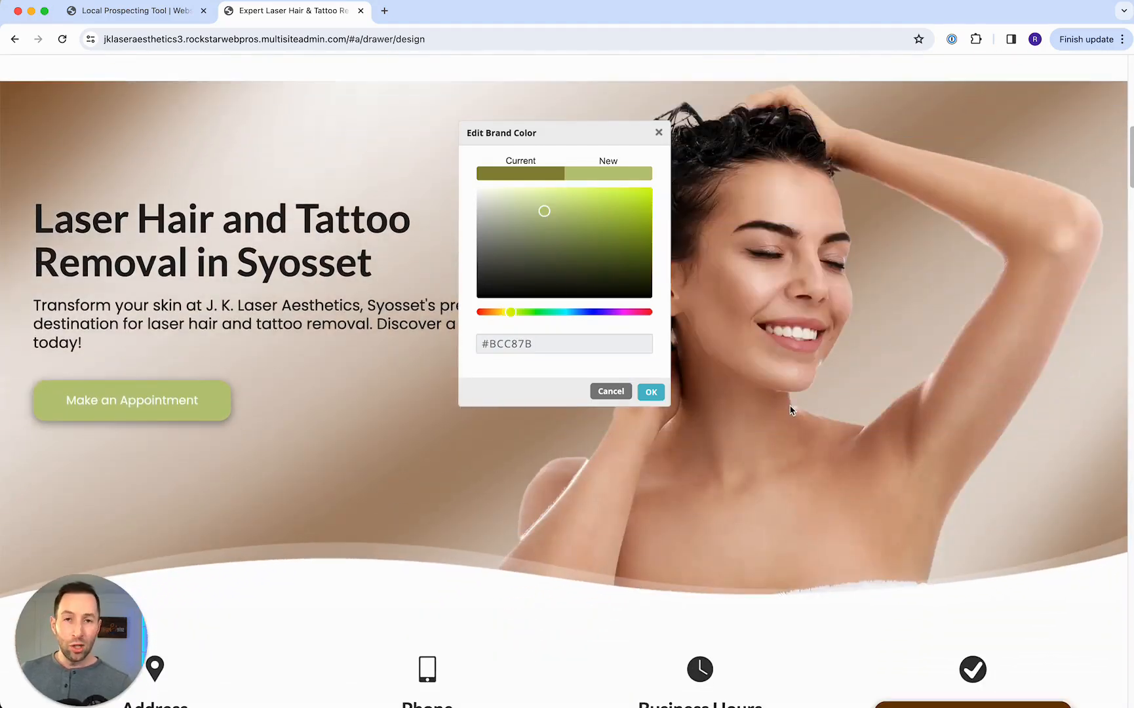
{"action": "scroll", "coordinate": [791, 411], "scroll_direction": "down", "scroll_amount": 15}
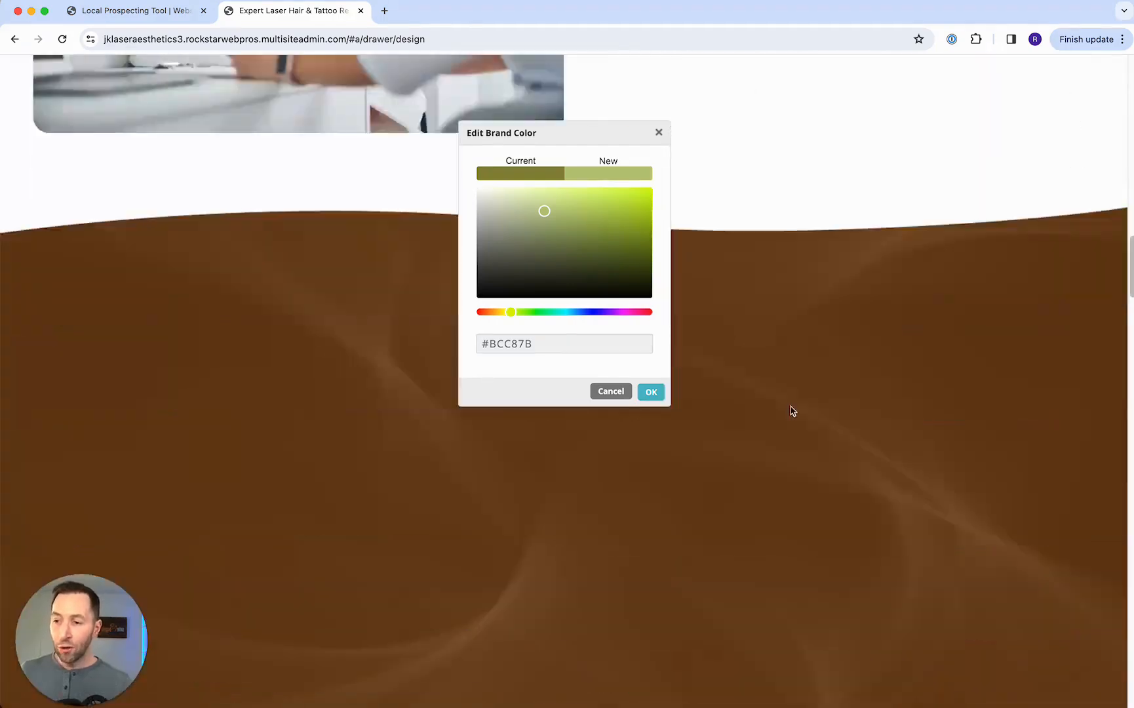
{"action": "scroll", "coordinate": [792, 416], "scroll_direction": "down", "scroll_amount": 8}
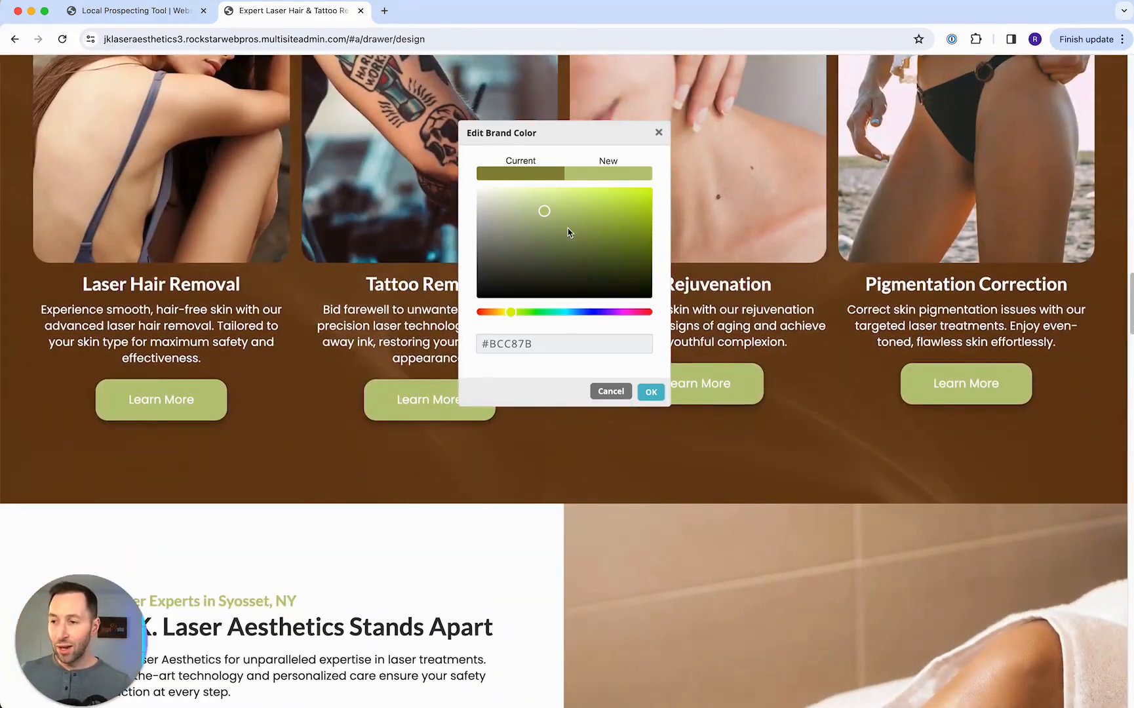
{"action": "left_click", "coordinate": [545, 223]}
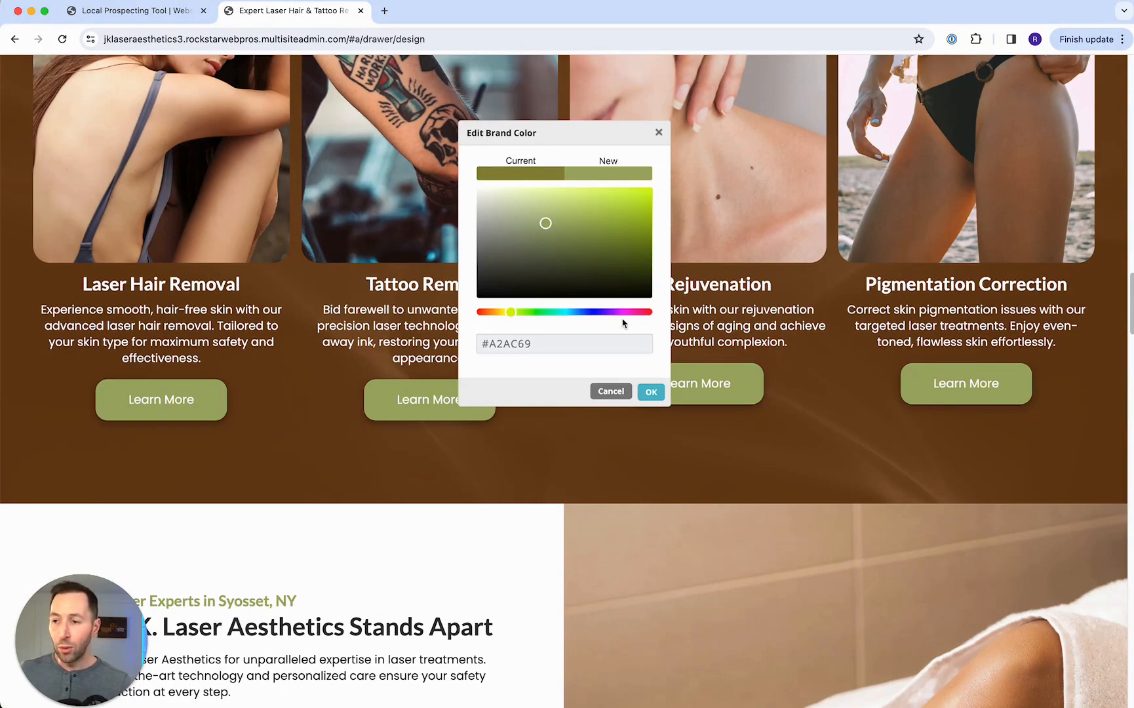
{"action": "left_click", "coordinate": [651, 393]}
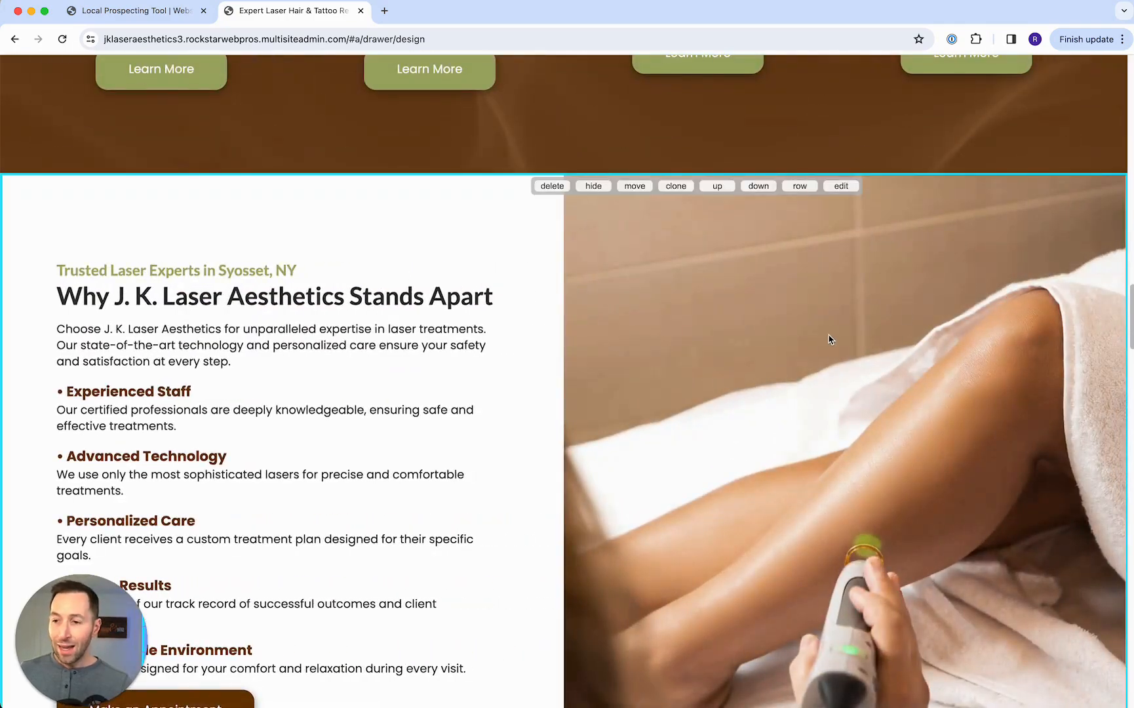
Step: Examine the new brown and green colors on the homepage gallery, call-to-action banner, testimonials, contact form and footer
{"action": "scroll", "coordinate": [829, 339], "scroll_direction": "down", "scroll_amount": 10}
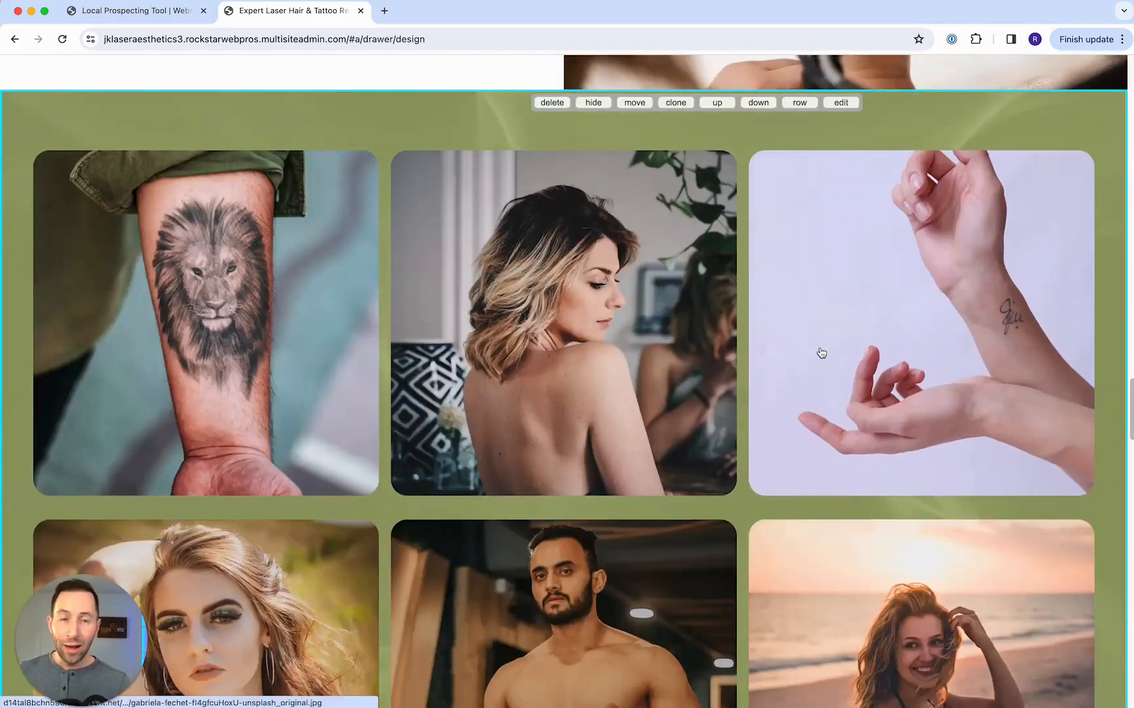
{"action": "scroll", "coordinate": [821, 353], "scroll_direction": "down", "scroll_amount": 10}
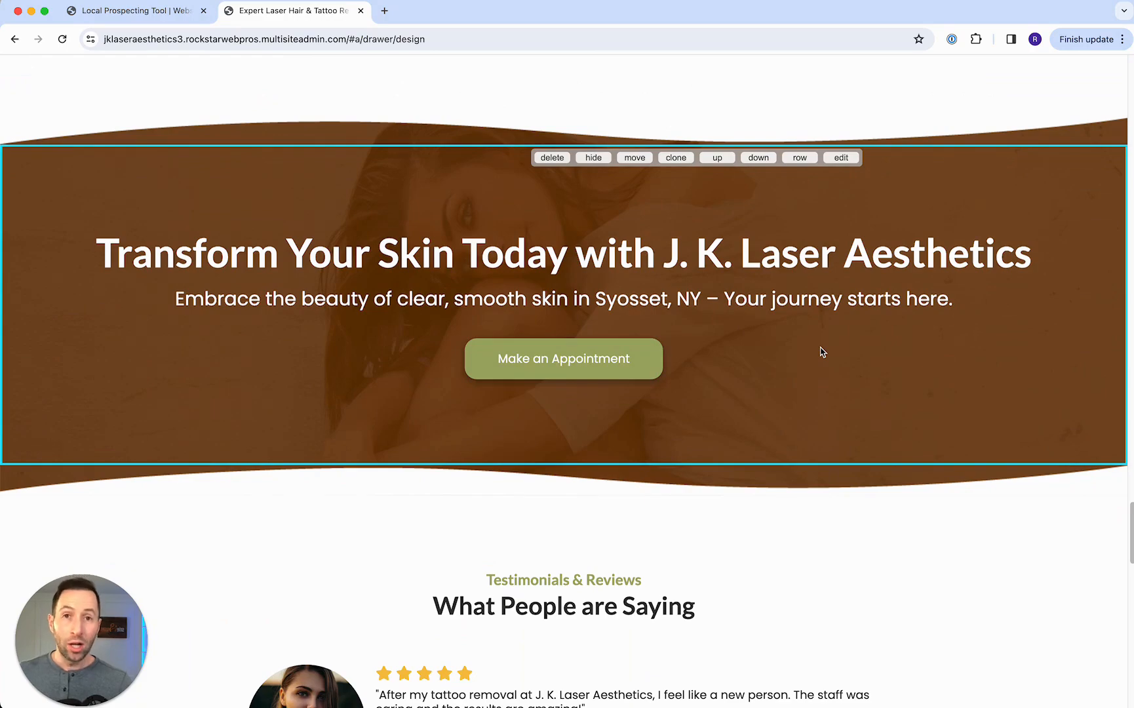
{"action": "scroll", "coordinate": [821, 352], "scroll_direction": "down", "scroll_amount": 10}
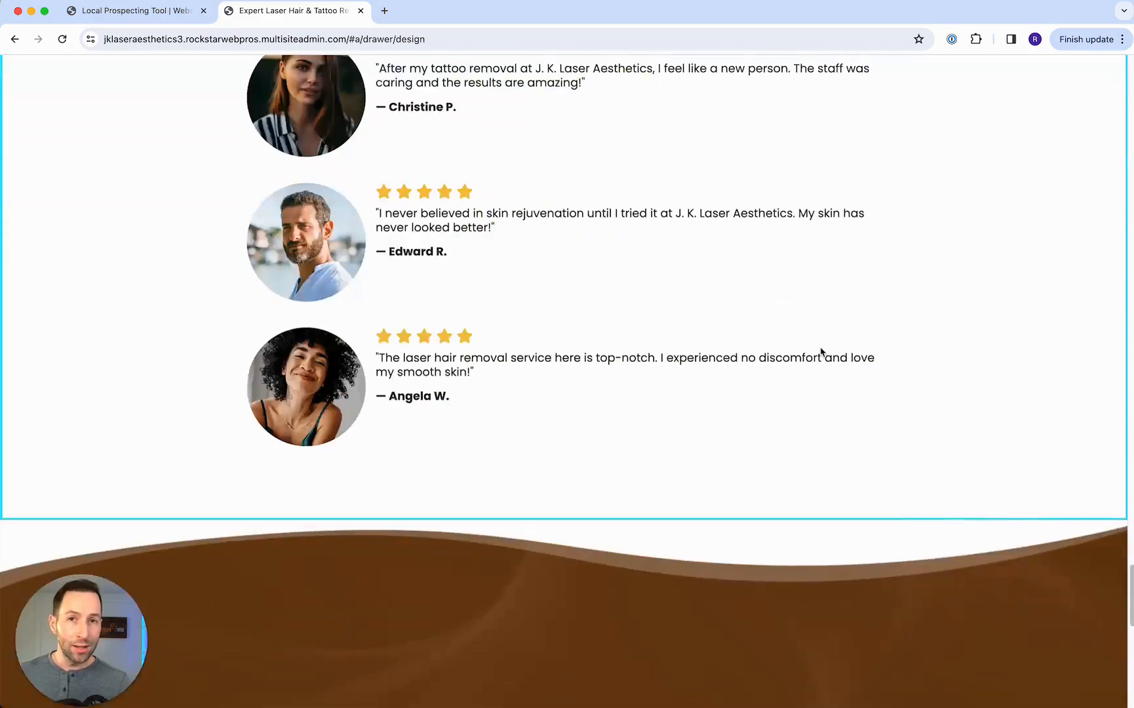
{"action": "scroll", "coordinate": [821, 353], "scroll_direction": "down", "scroll_amount": 10}
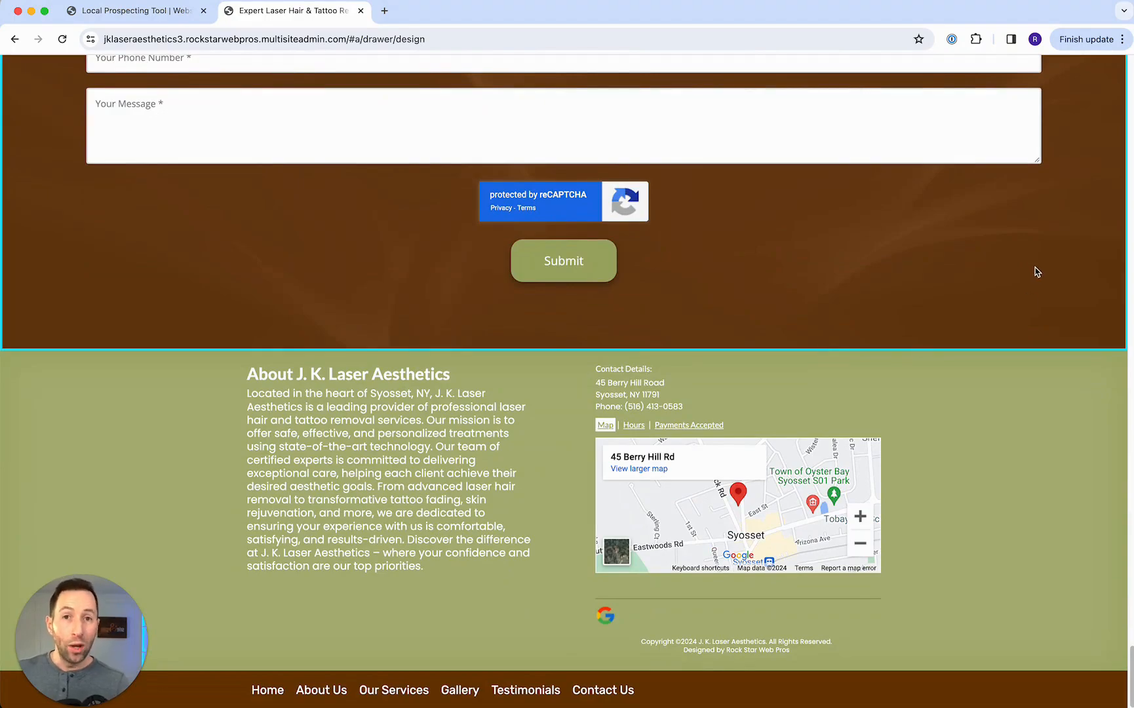
{"action": "scroll", "coordinate": [1035, 272], "scroll_direction": "up", "scroll_amount": 15}
{"action": "scroll", "coordinate": [1038, 273], "scroll_direction": "up", "scroll_amount": 20}
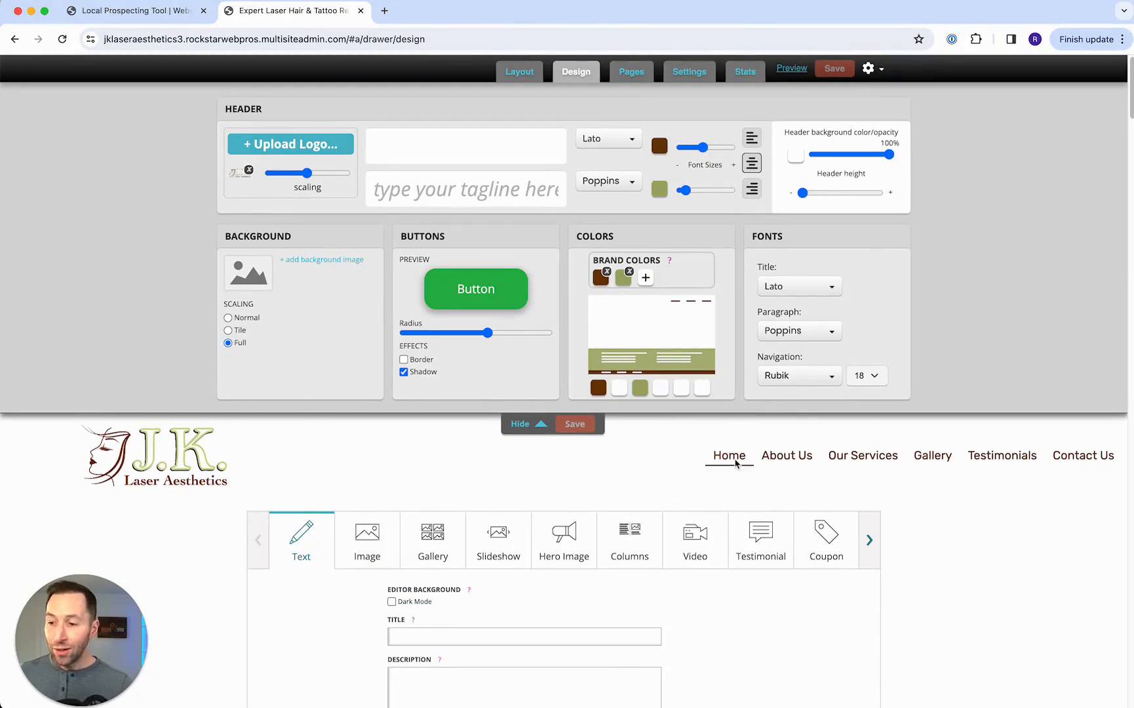
Step: Open the About Us page in the site preview and review it down to the footer
{"action": "left_click", "coordinate": [786, 454]}
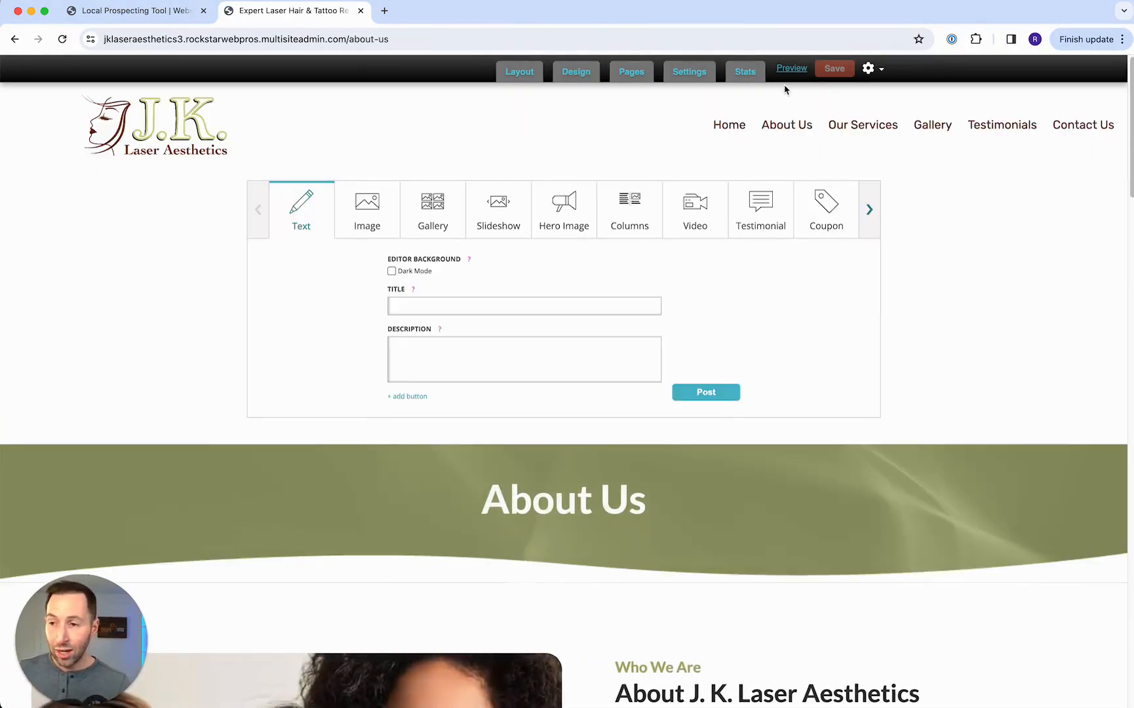
{"action": "left_click", "coordinate": [791, 69]}
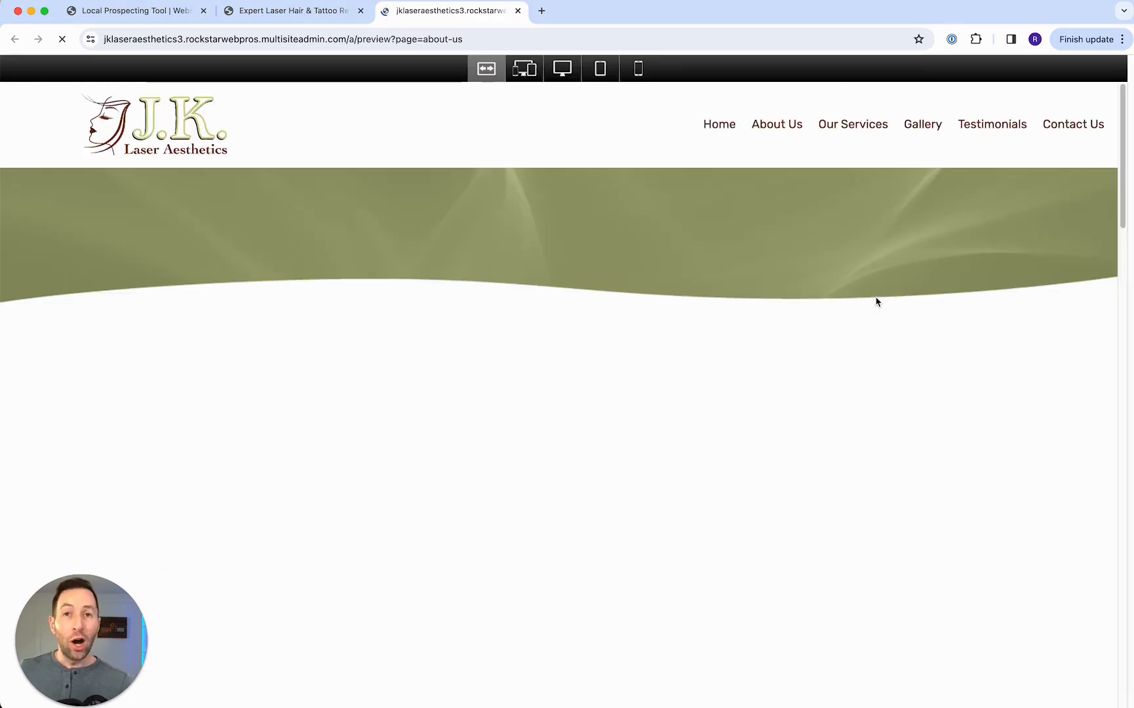
{"action": "scroll", "coordinate": [856, 313], "scroll_direction": "down", "scroll_amount": 15}
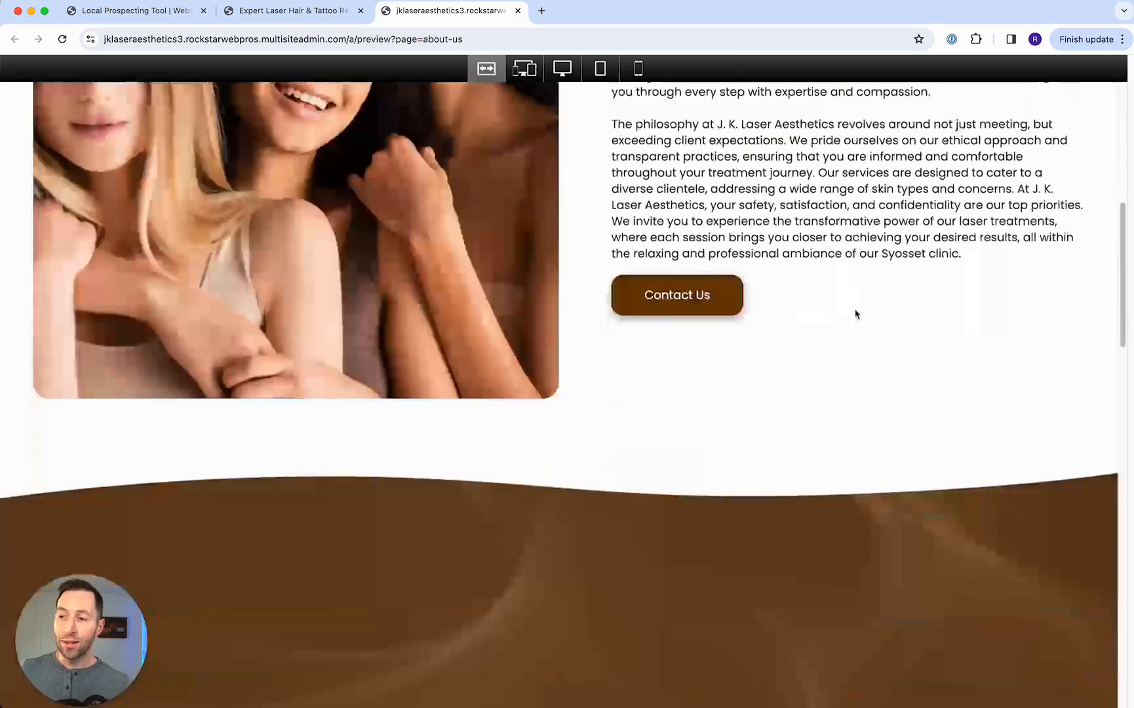
{"action": "scroll", "coordinate": [856, 314], "scroll_direction": "down", "scroll_amount": 10}
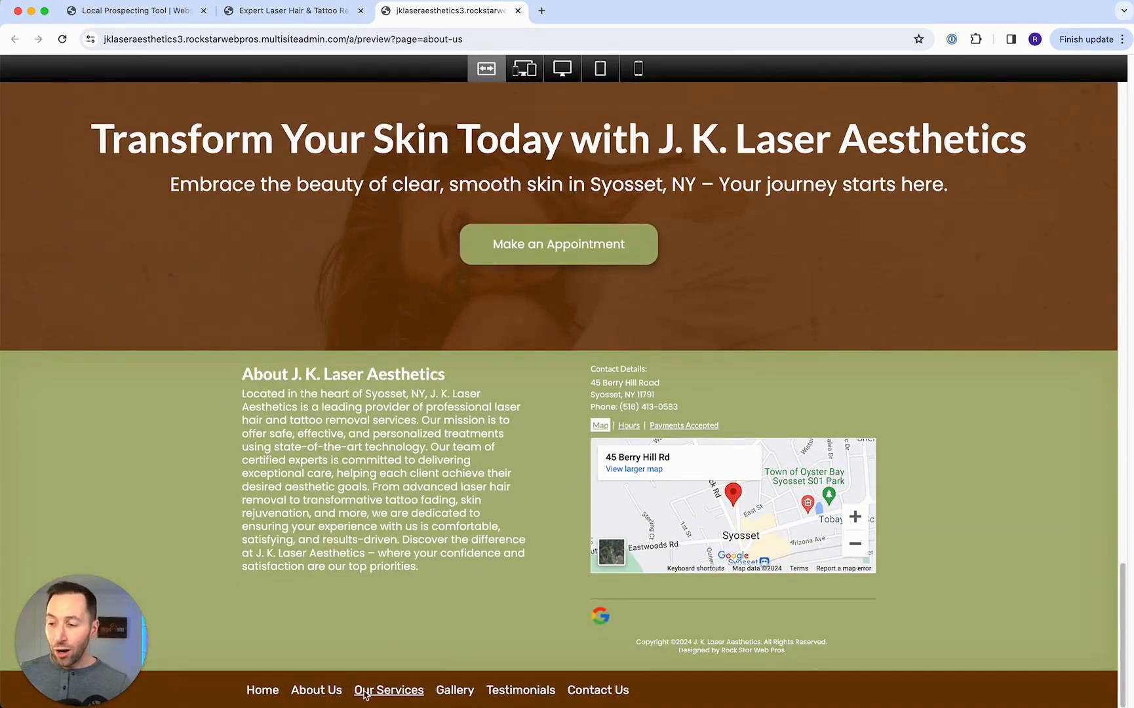
Step: Open the Our Services page in the preview and review the service descriptions, from Laser Hair Removal through Custom Laser Treatments
{"action": "left_click", "coordinate": [447, 685]}
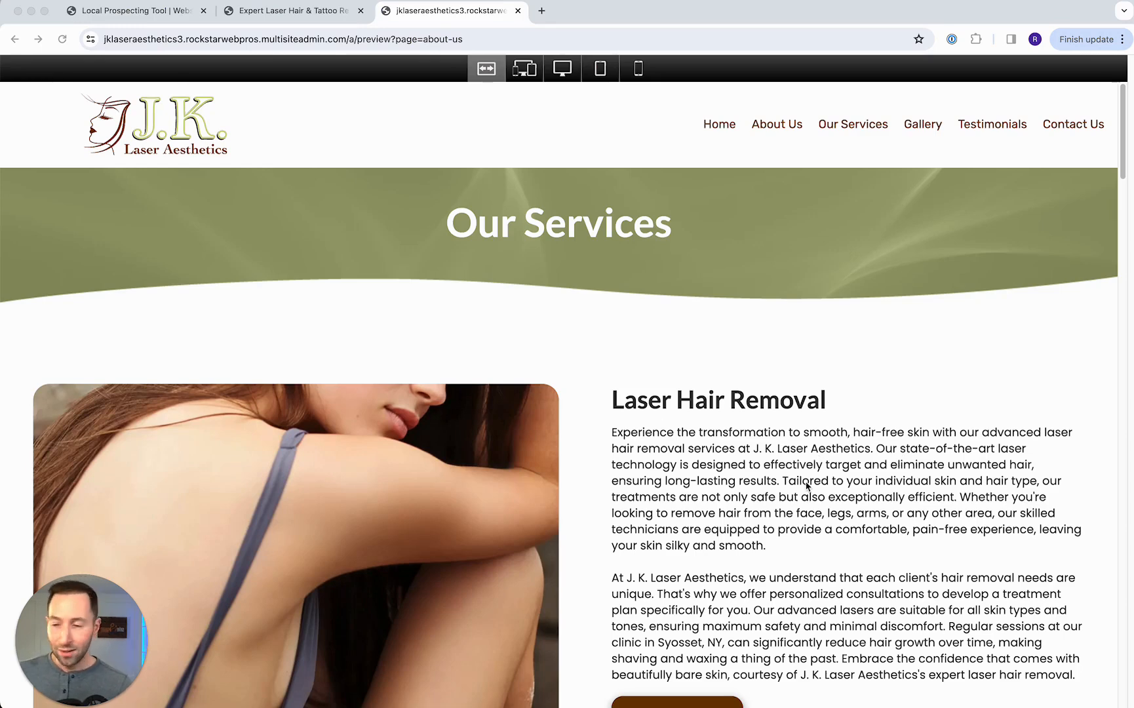
{"action": "left_click_drag", "start_coordinate": [754, 449], "coordinate": [869, 452]}
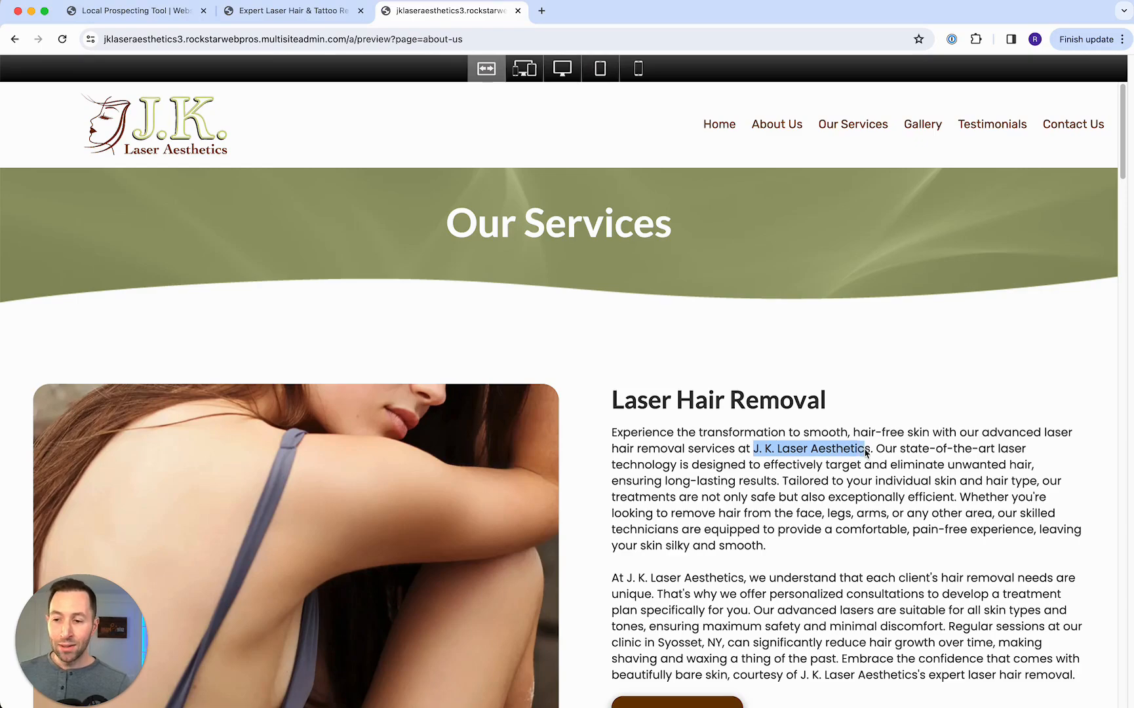
{"action": "scroll", "coordinate": [865, 455], "scroll_direction": "down", "scroll_amount": 8}
{"action": "scroll", "coordinate": [865, 456], "scroll_direction": "down", "scroll_amount": 3}
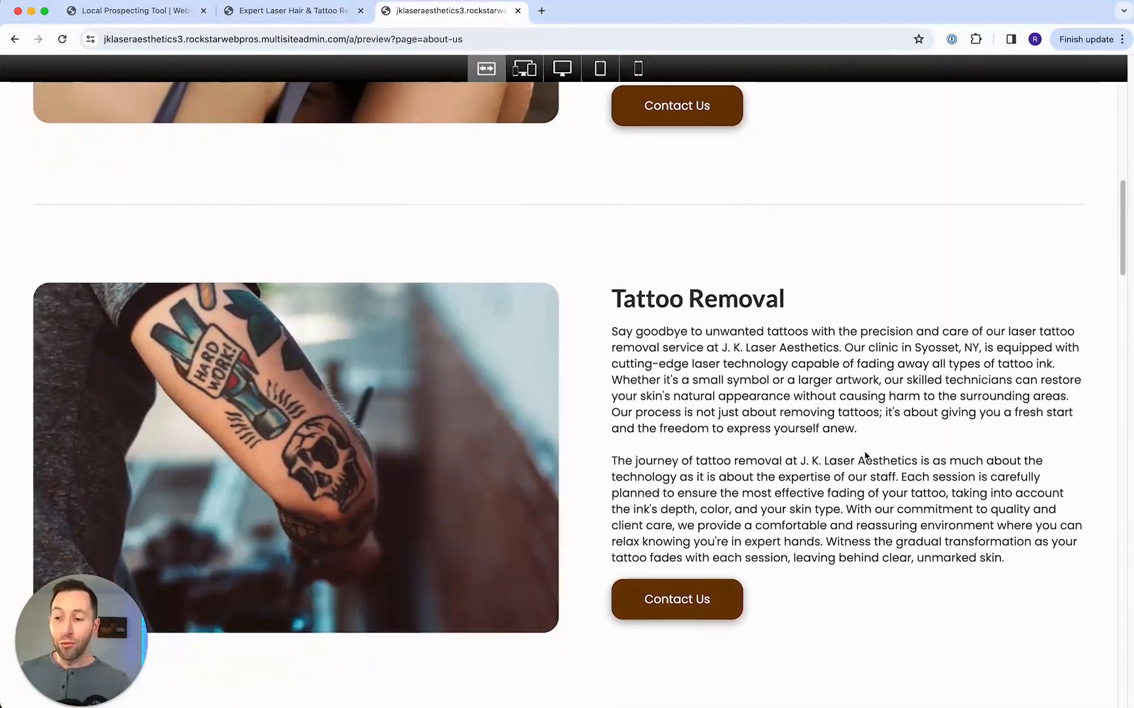
{"action": "scroll", "coordinate": [865, 454], "scroll_direction": "down", "scroll_amount": 8}
{"action": "scroll", "coordinate": [864, 453], "scroll_direction": "down", "scroll_amount": 6}
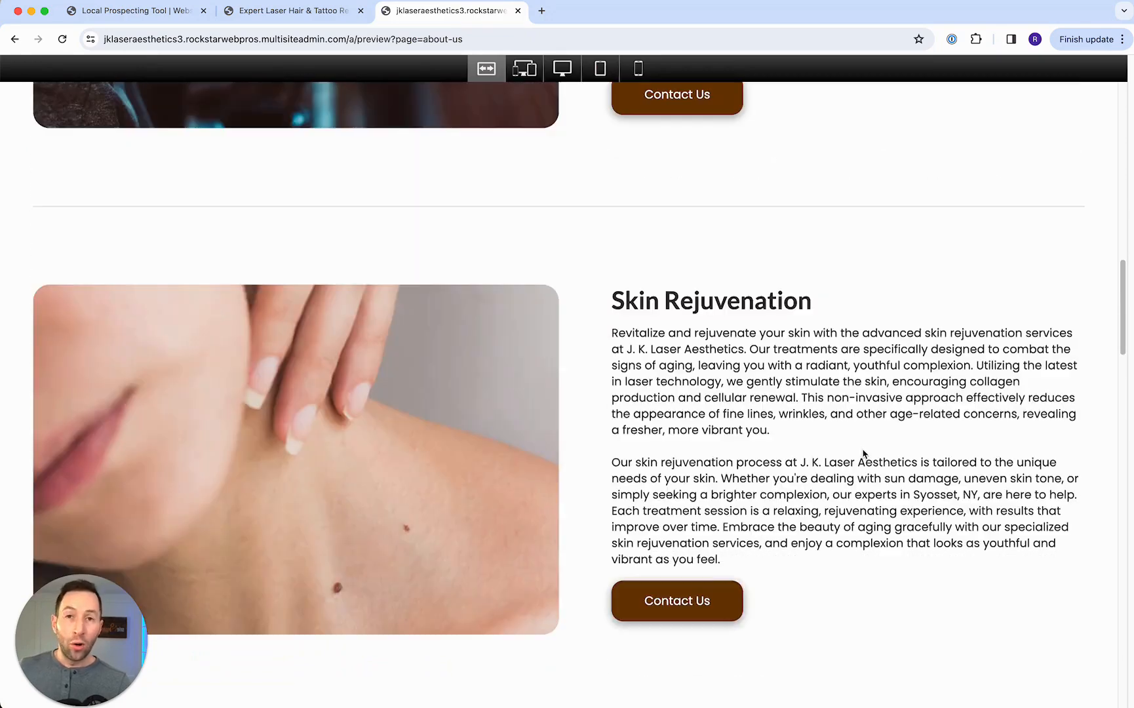
{"action": "scroll", "coordinate": [863, 453], "scroll_direction": "down", "scroll_amount": 10}
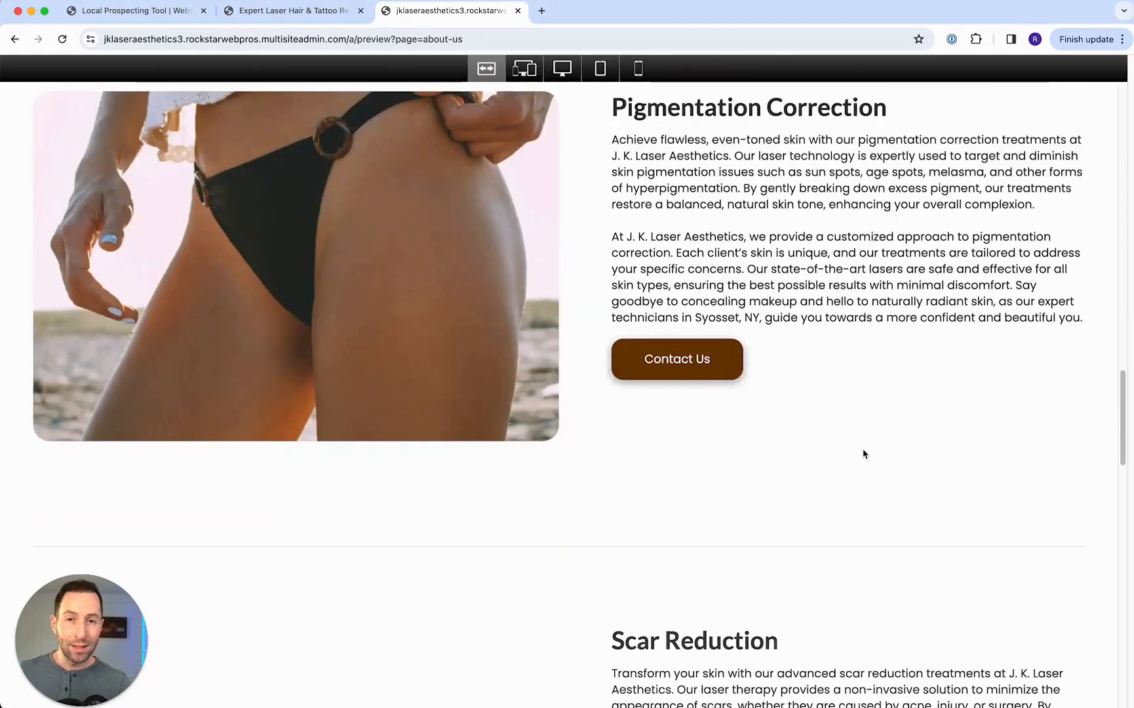
{"action": "scroll", "coordinate": [862, 451], "scroll_direction": "down", "scroll_amount": 10}
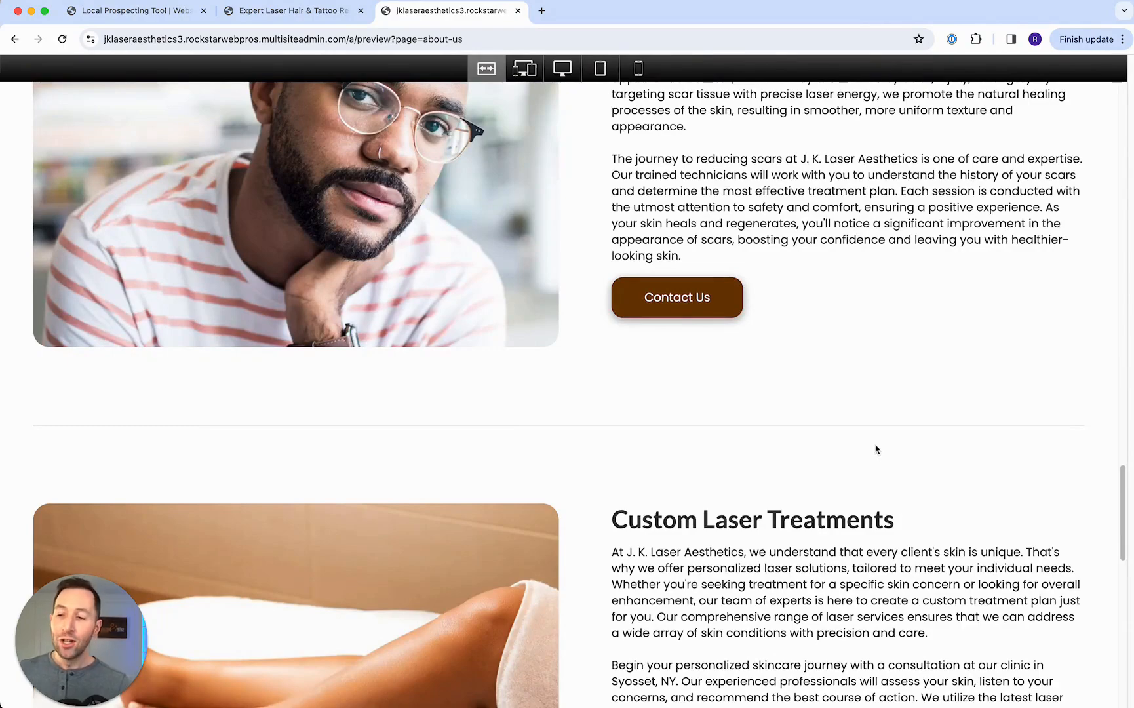
{"action": "scroll", "coordinate": [875, 449], "scroll_direction": "up", "scroll_amount": 20}
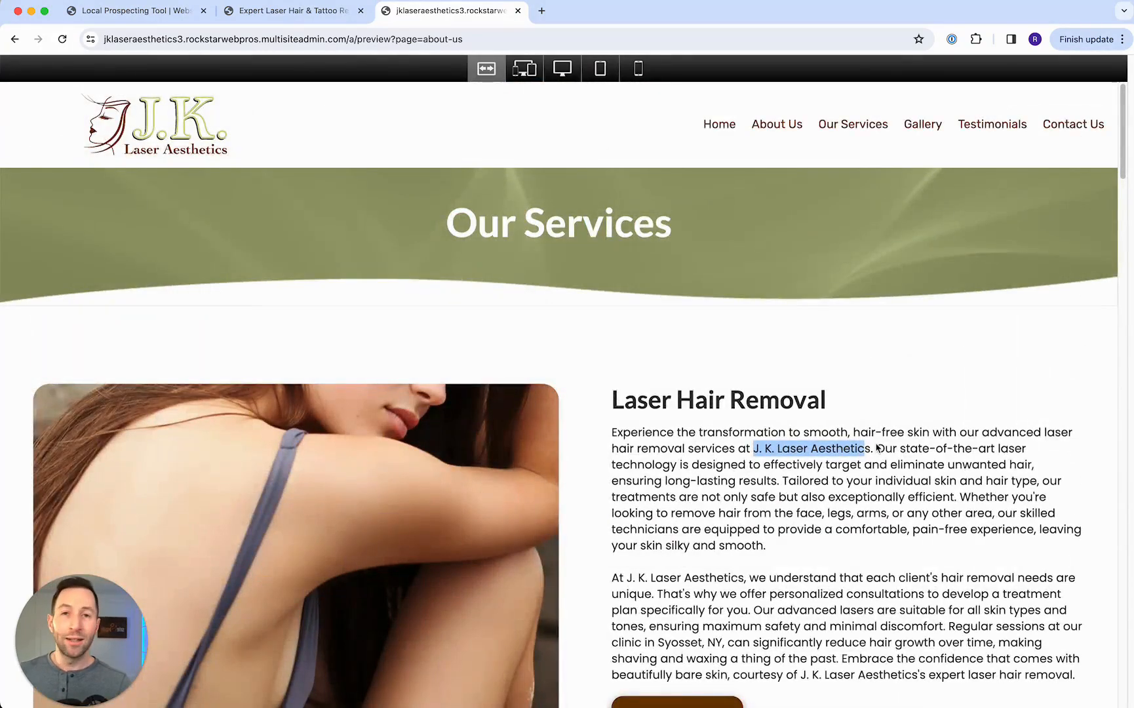